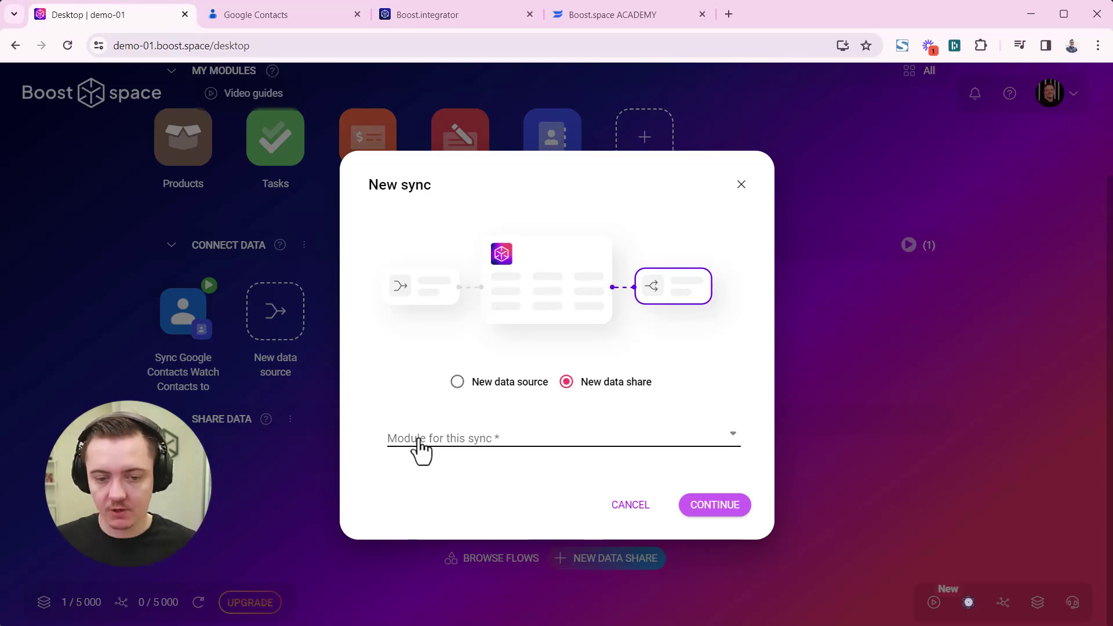
# Set Contacts as the module for the new data share and proceed to app selection
pyautogui.click(418, 448)
pyautogui.click(425, 335)
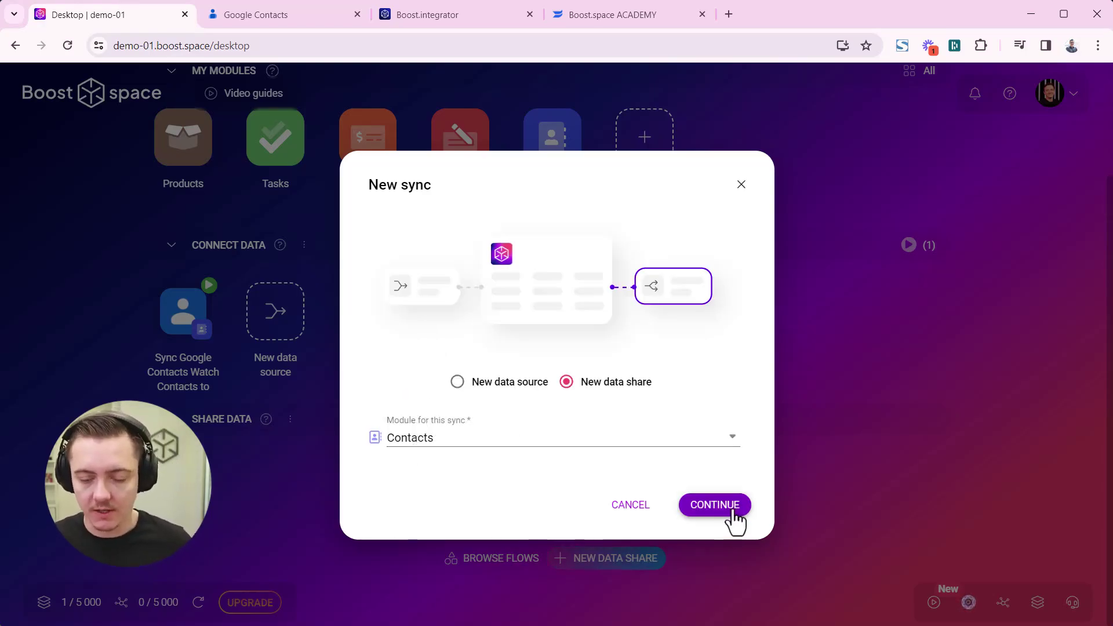
pyautogui.click(729, 511)
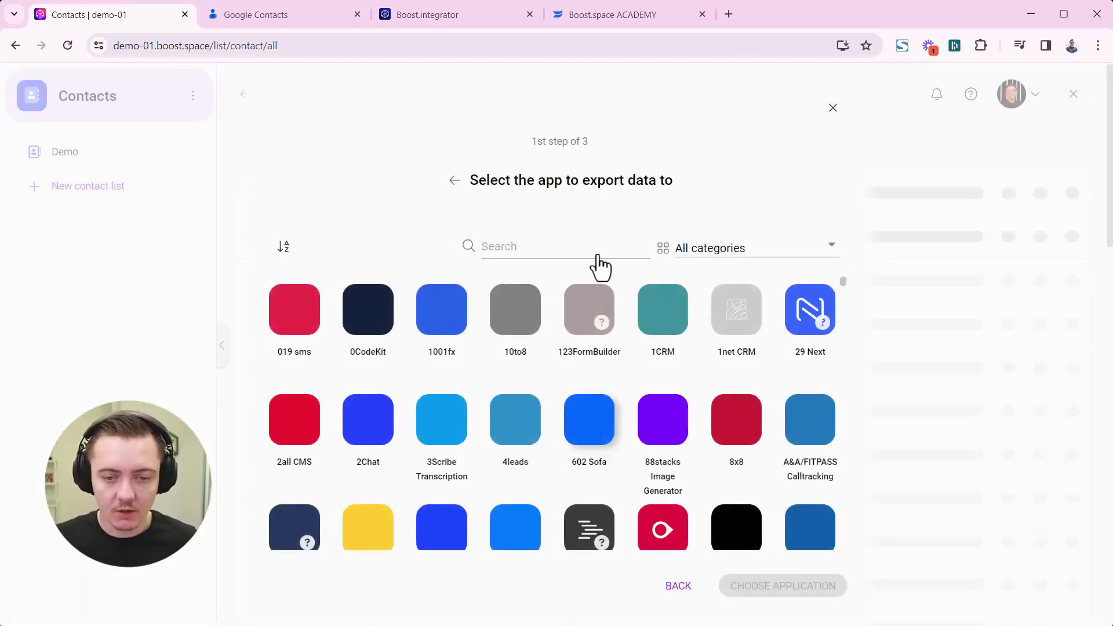
# Find Google Contacts by searching "google con" and choose it as the app to export data to
pyautogui.click(563, 249)
pyautogui.write('google con')
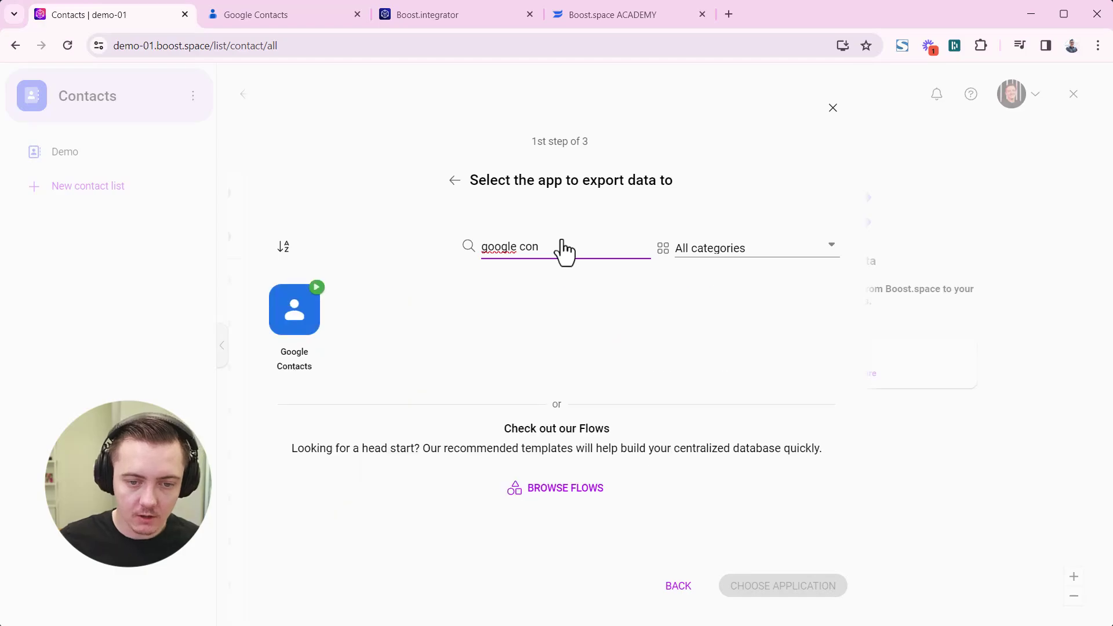
pyautogui.click(298, 329)
pyautogui.click(758, 594)
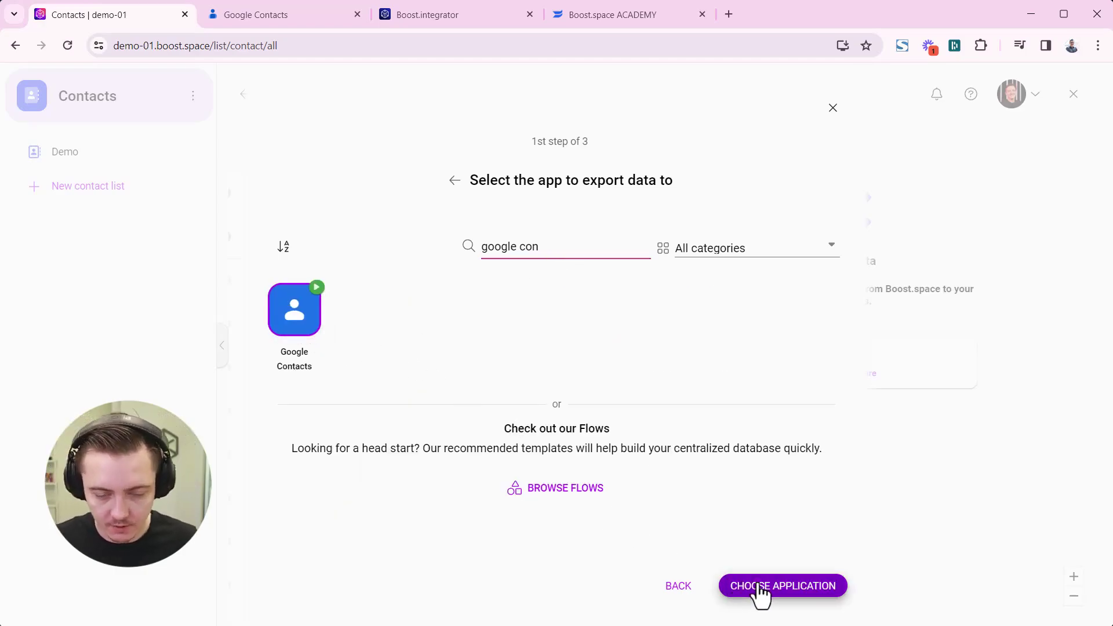
# Choose the basic template "Export scenario (created by AI)" as the sync scenario
pyautogui.click(348, 291)
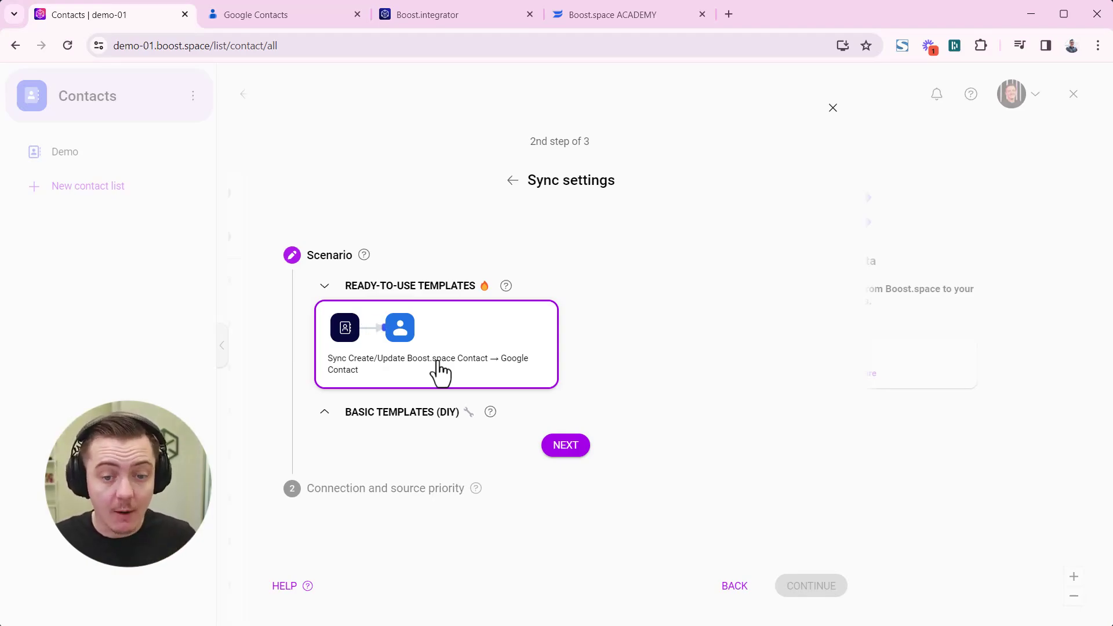
pyautogui.click(410, 413)
pyautogui.click(391, 498)
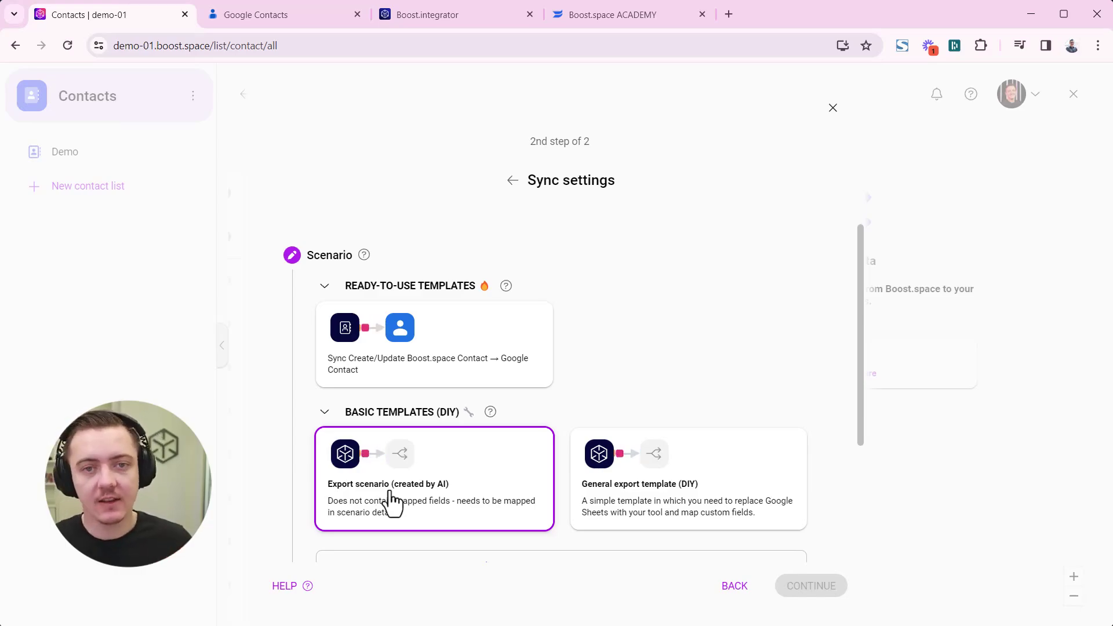
pyautogui.scroll(-3, 450, 497)
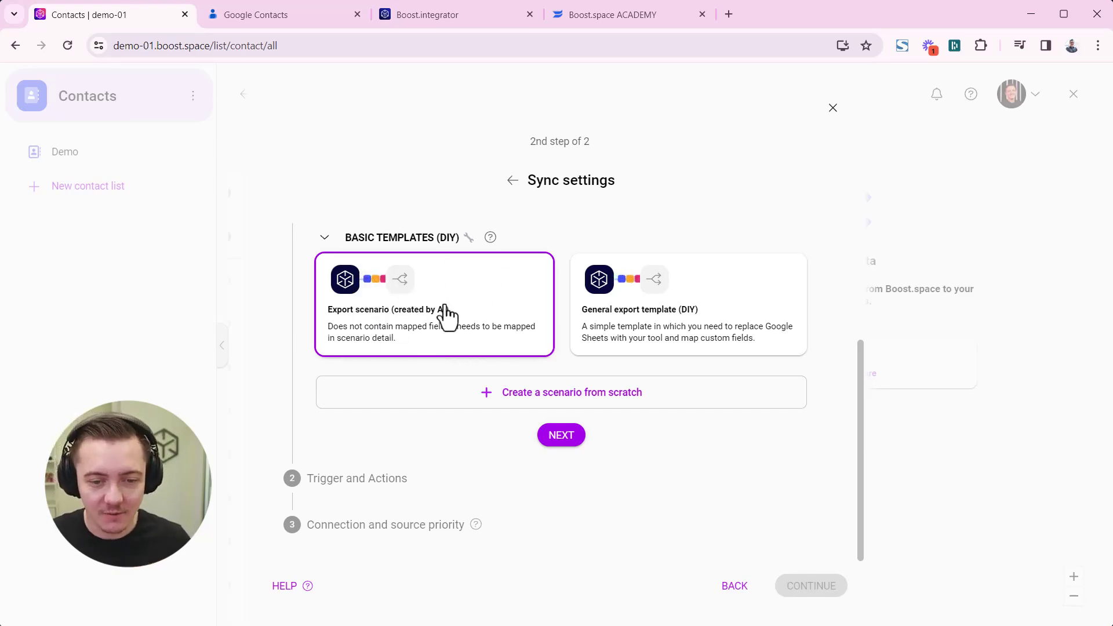
pyautogui.click(560, 435)
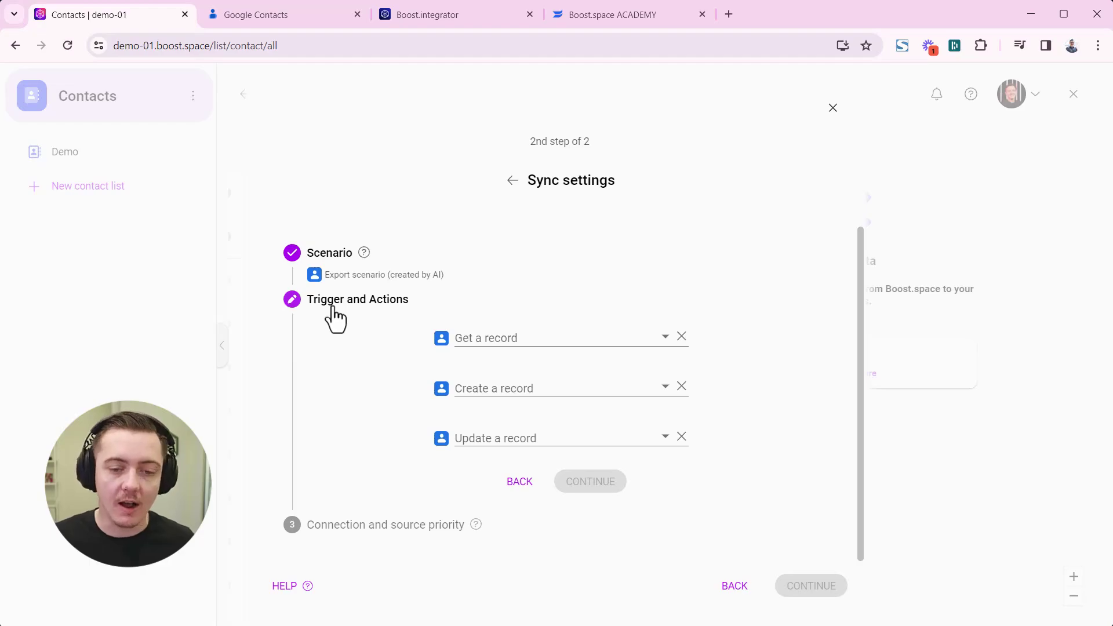
# Assign the scenario's record actions as Get a Contact, Create a Contact and Update a Contact, and confirm them
pyautogui.click(472, 348)
pyautogui.click(472, 346)
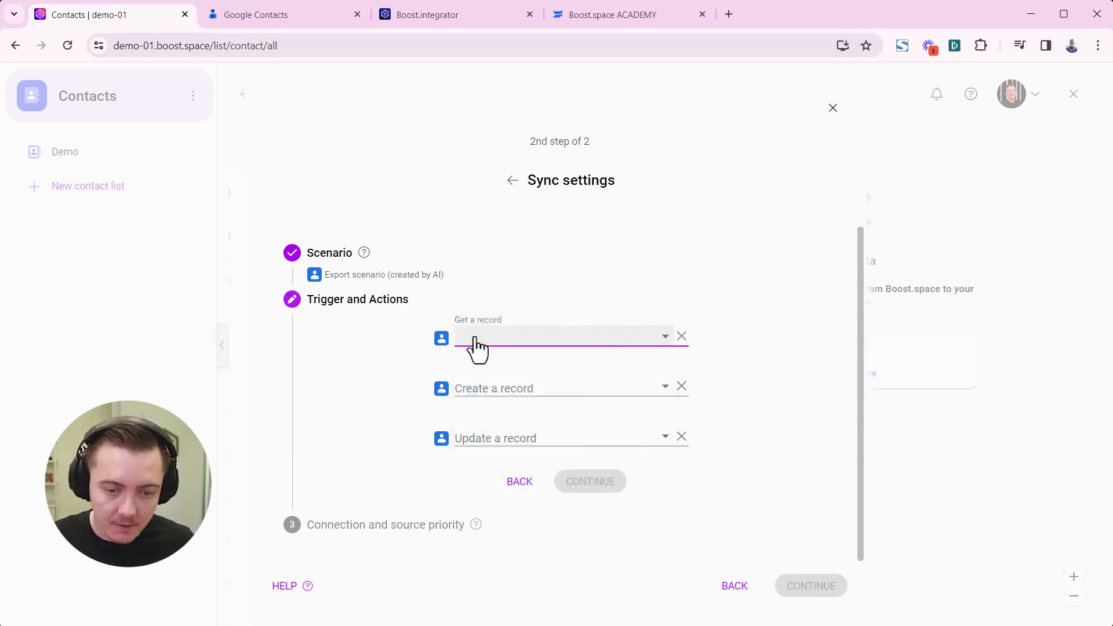
pyautogui.click(479, 341)
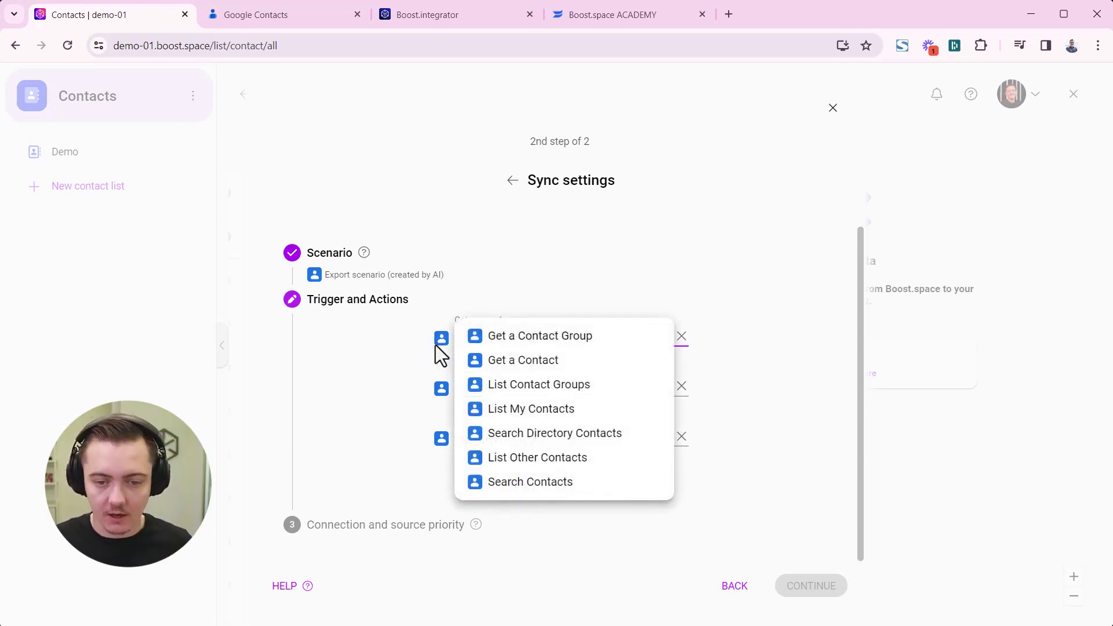
pyautogui.click(503, 364)
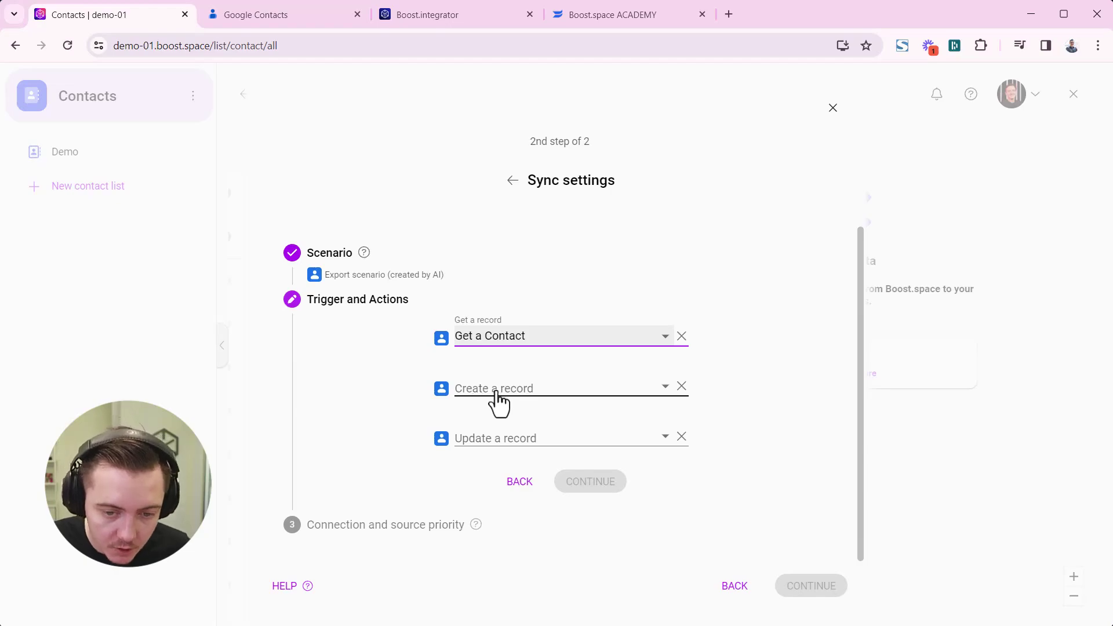
pyautogui.click(504, 393)
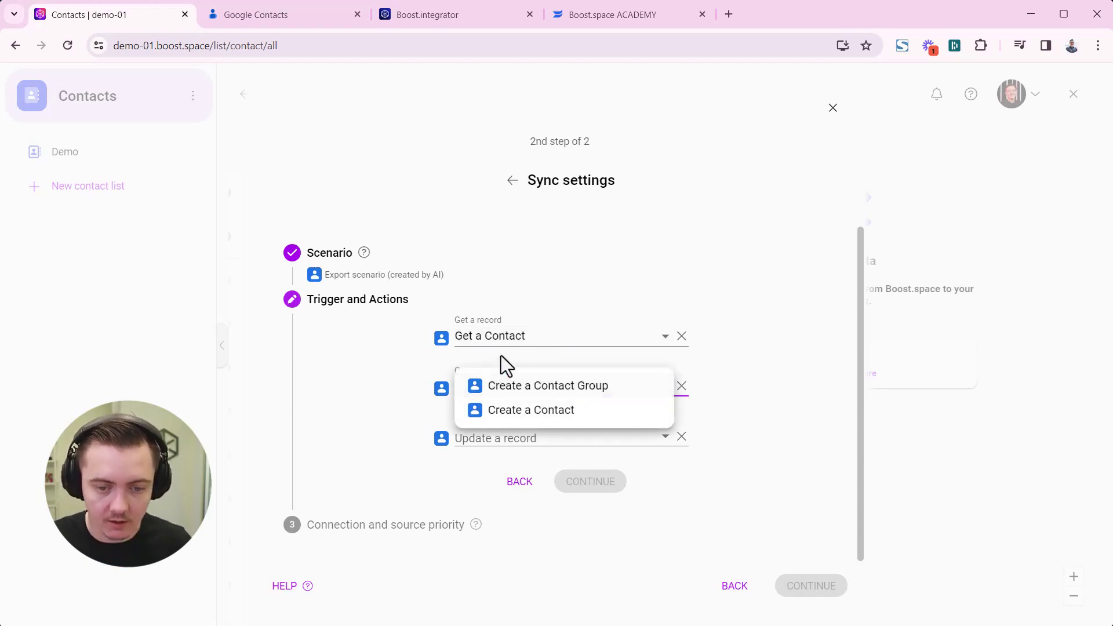
pyautogui.click(519, 421)
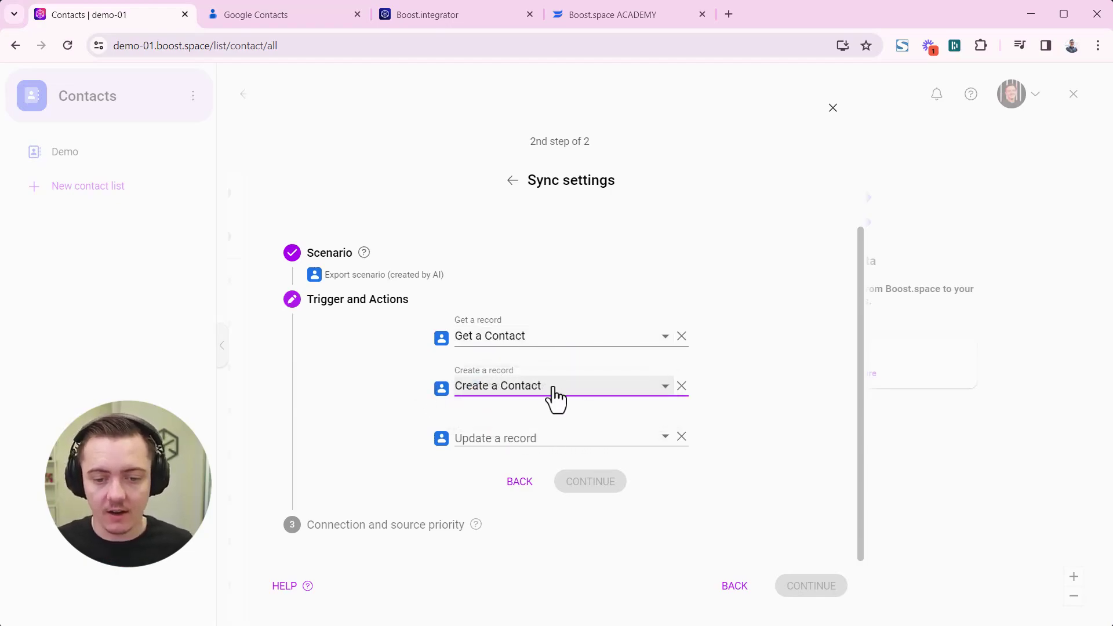
pyautogui.click(501, 448)
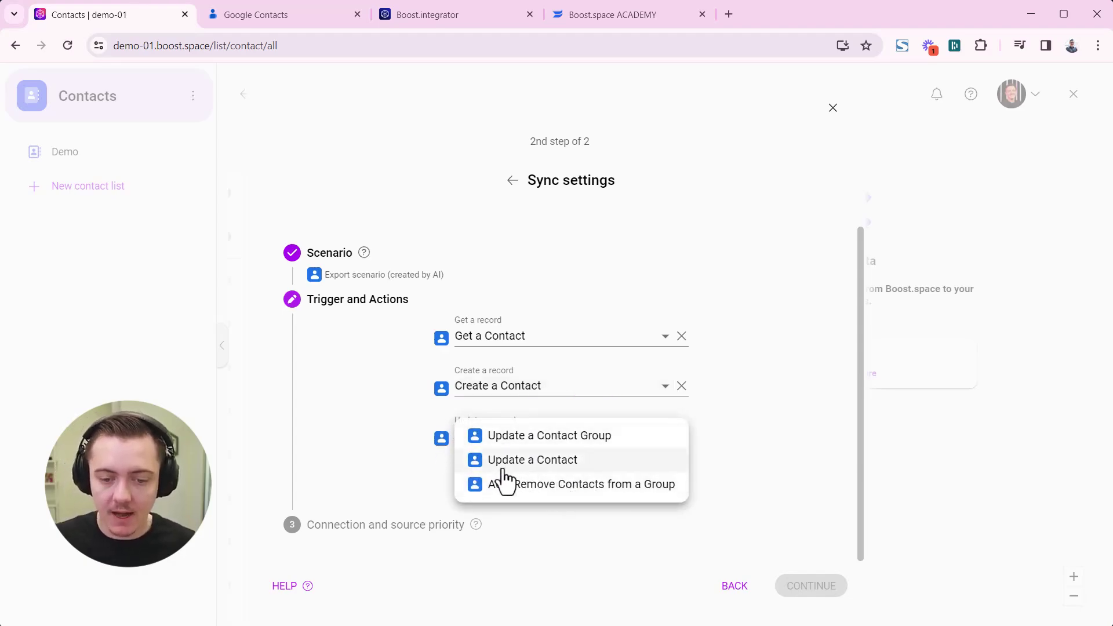
pyautogui.click(503, 468)
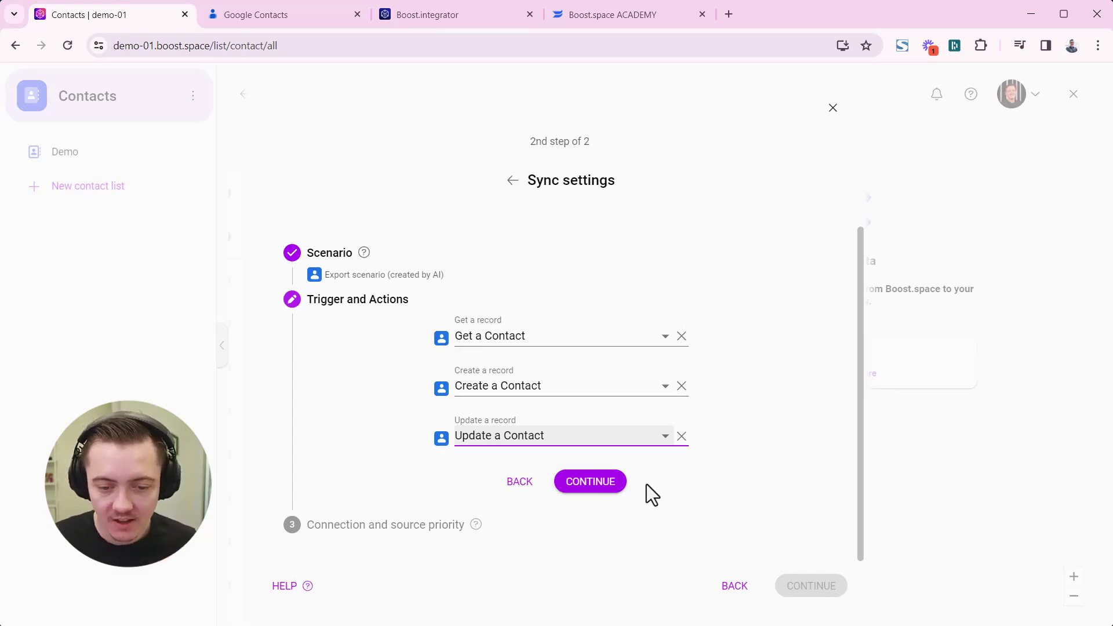
pyautogui.click(597, 486)
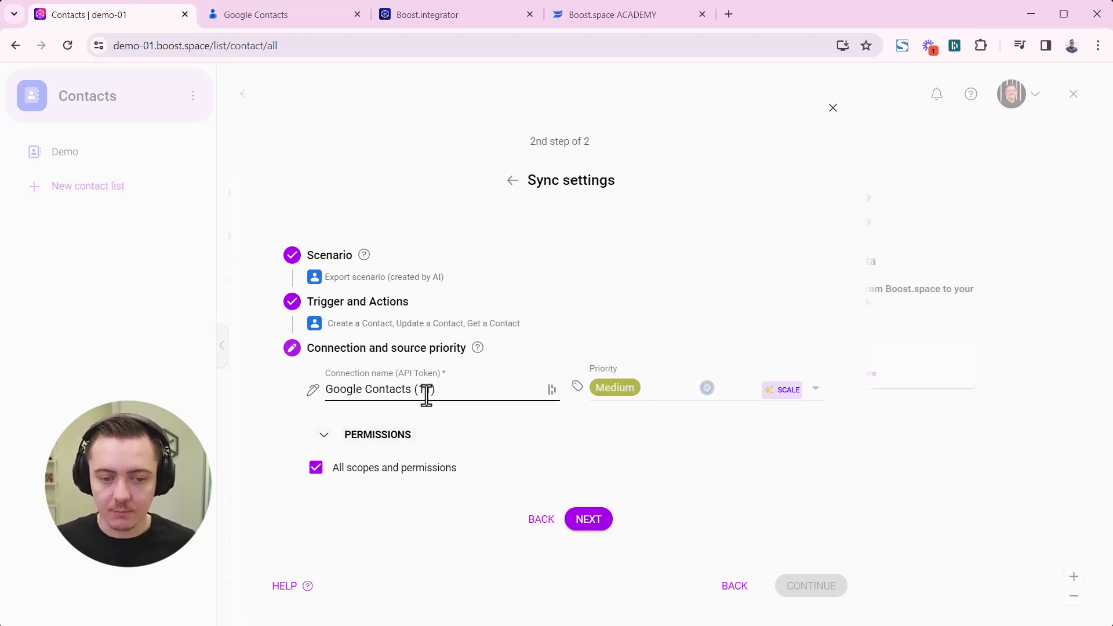
# Accept the default Google Contacts connection name, Medium priority and full permissions, open the generated scenario and dismiss its intro video
pyautogui.click(598, 525)
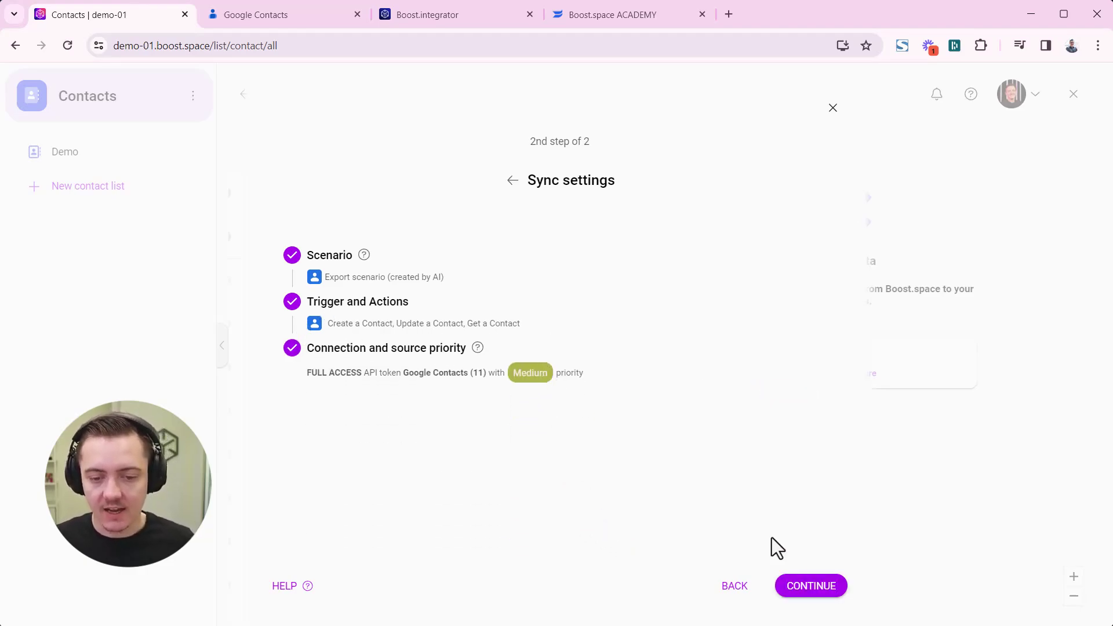
pyautogui.click(817, 589)
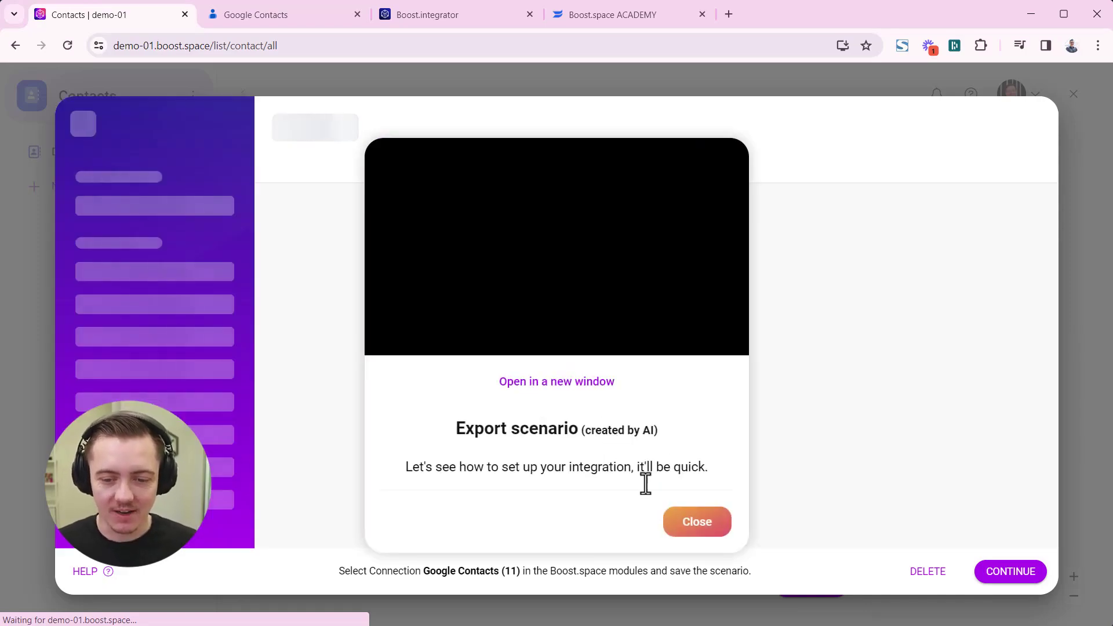
pyautogui.click(694, 526)
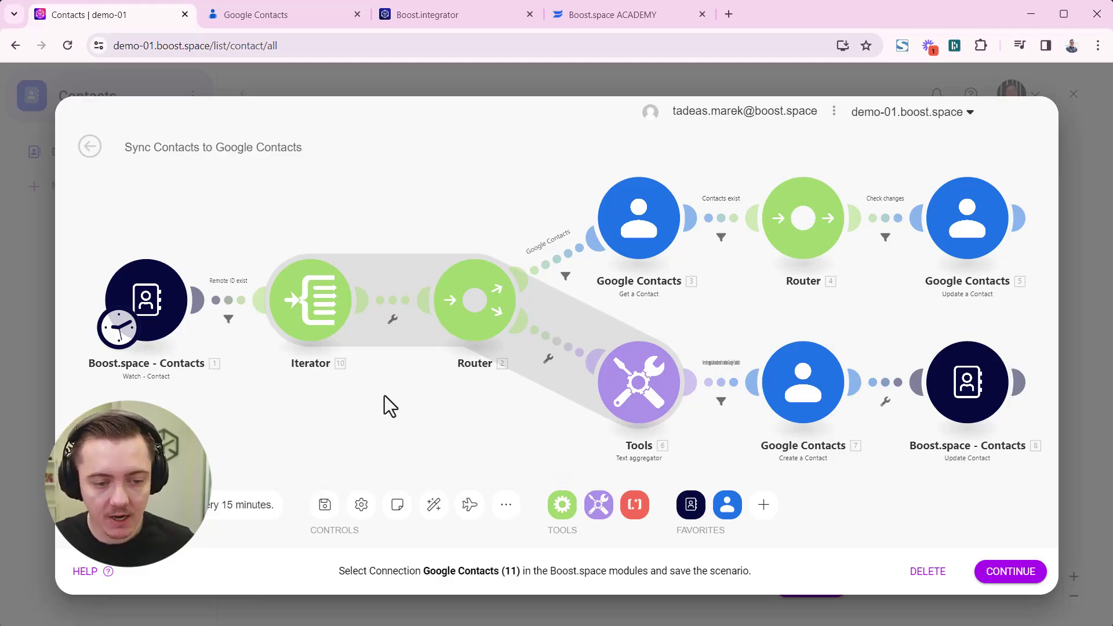
# Run only the Boost.space Contacts watch module, examine the fields of its output bundle, and close the output and log
pyautogui.rightClick(160, 297)
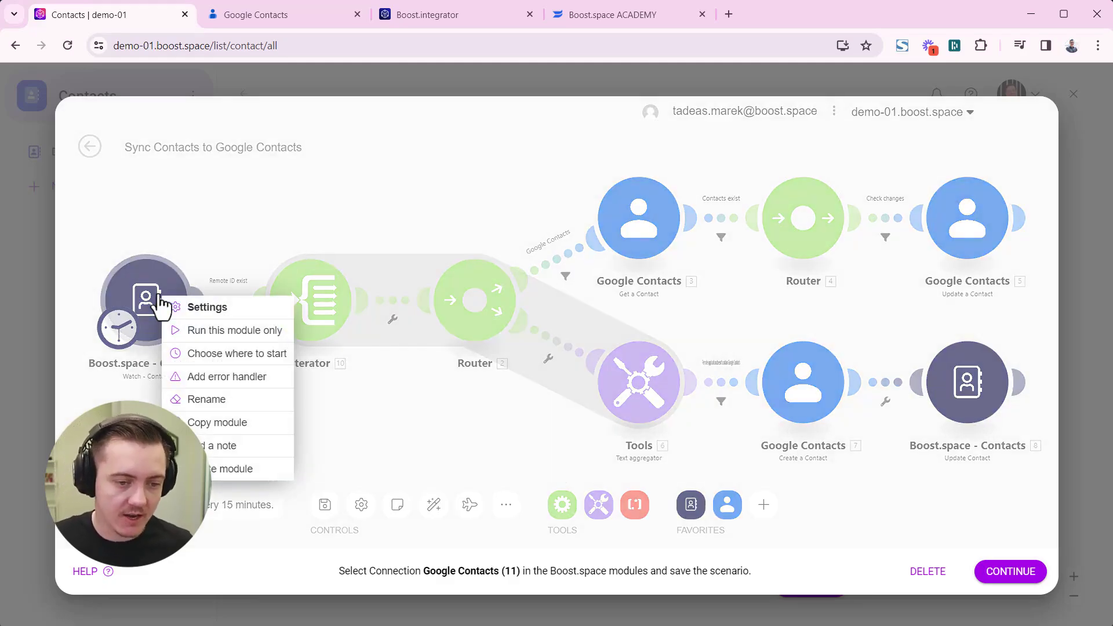
pyautogui.click(193, 330)
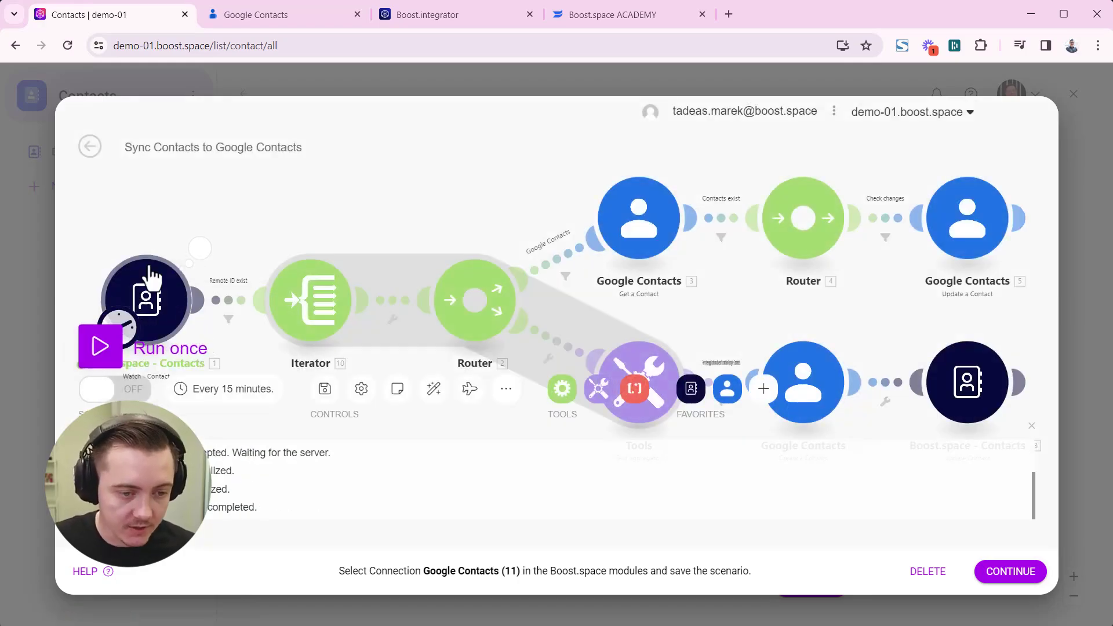
pyautogui.click(200, 249)
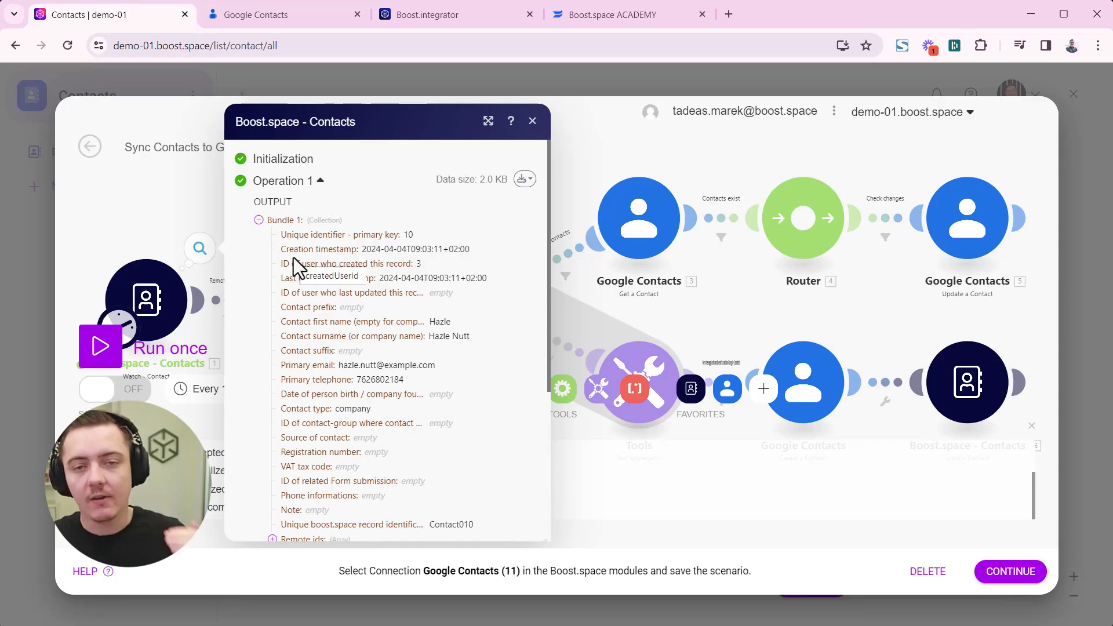
pyautogui.scroll(-5, 348, 325)
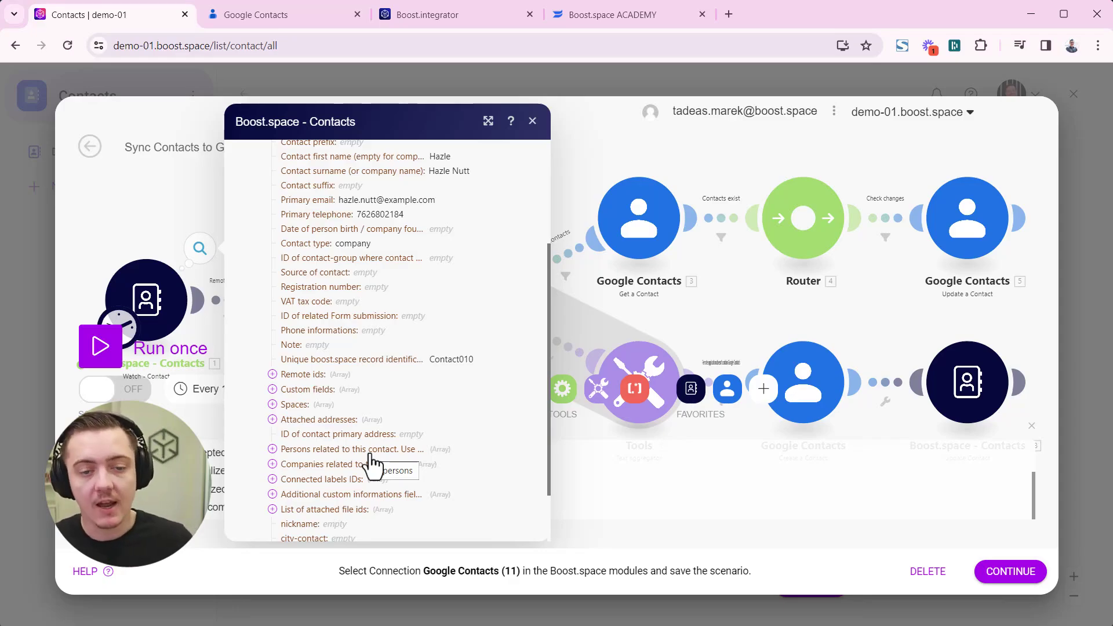
pyautogui.click(533, 121)
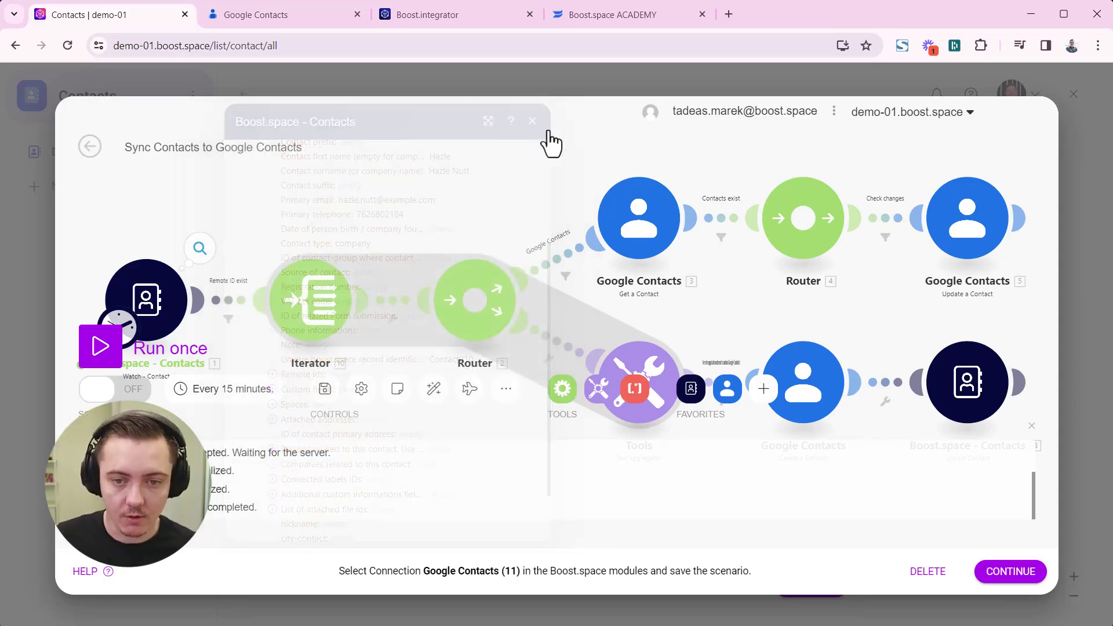
pyautogui.click(1032, 428)
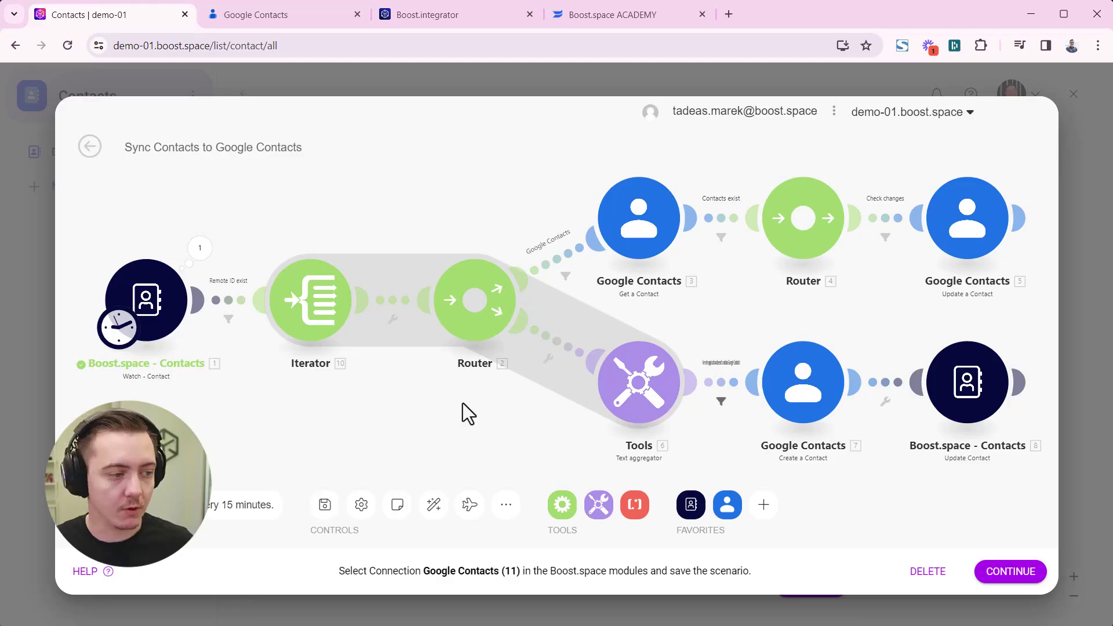
# Select "My Google connection 3" as the connection for the Google Contacts Create a Contact module
pyautogui.click(798, 404)
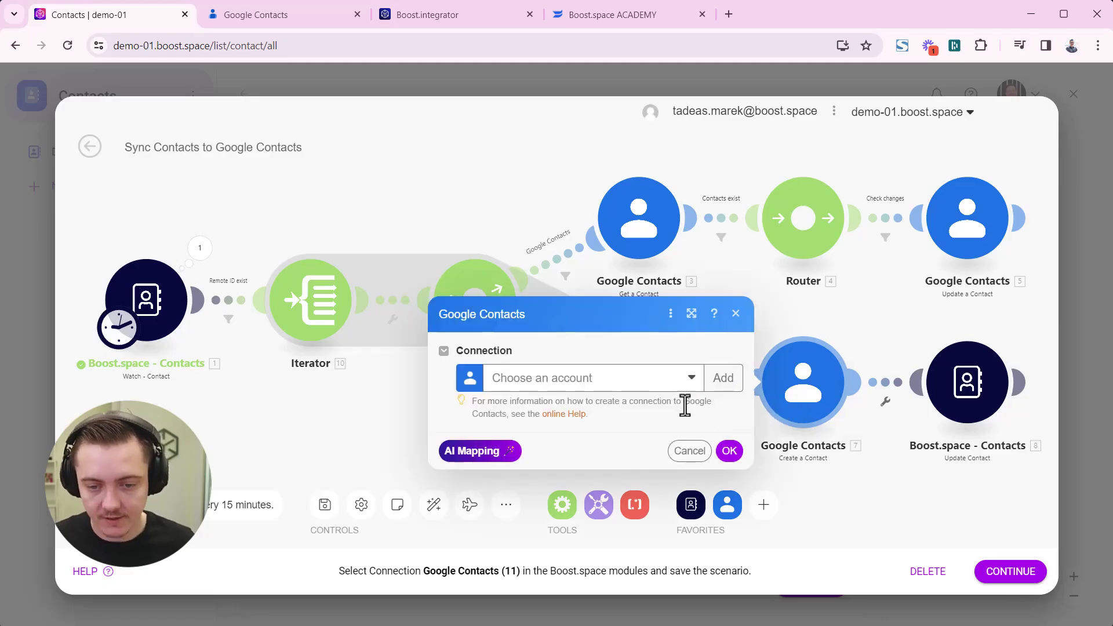
pyautogui.click(691, 378)
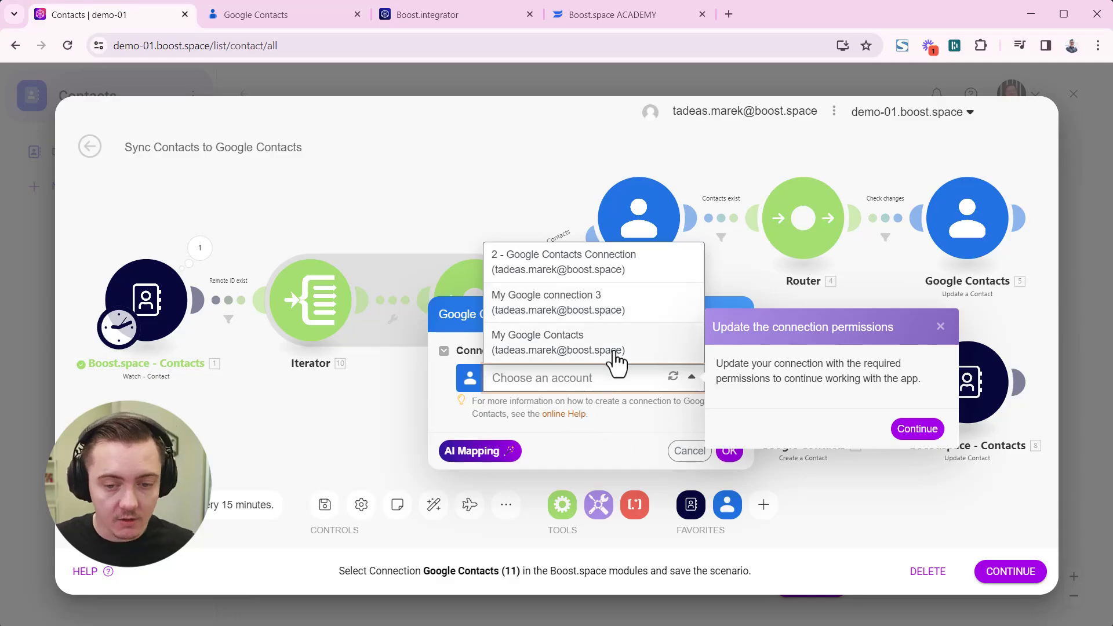
pyautogui.click(606, 311)
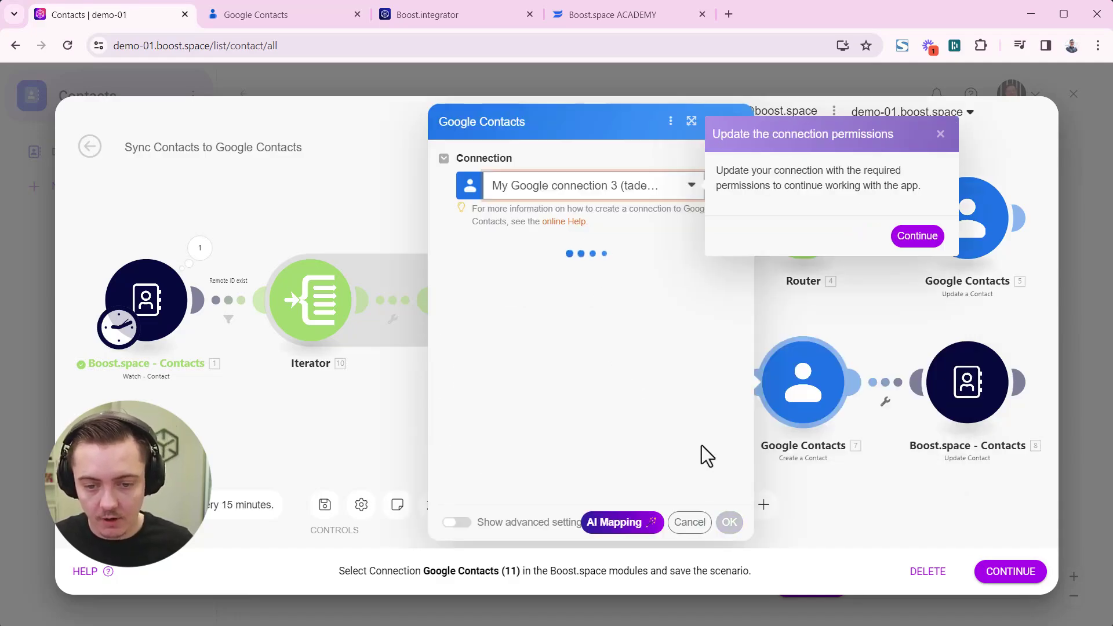
# Update the connection's permissions by signing in with the existing Google account and granting Boost.space the additional access
pyautogui.click(916, 236)
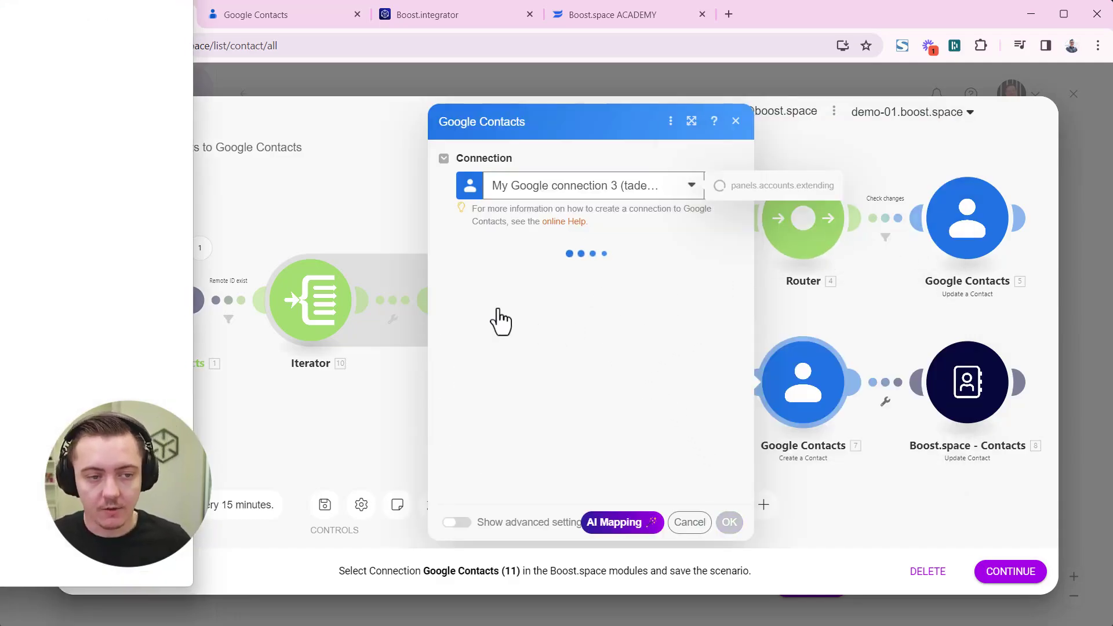
pyautogui.moveTo(0, 12); pyautogui.dragTo(707, 53)
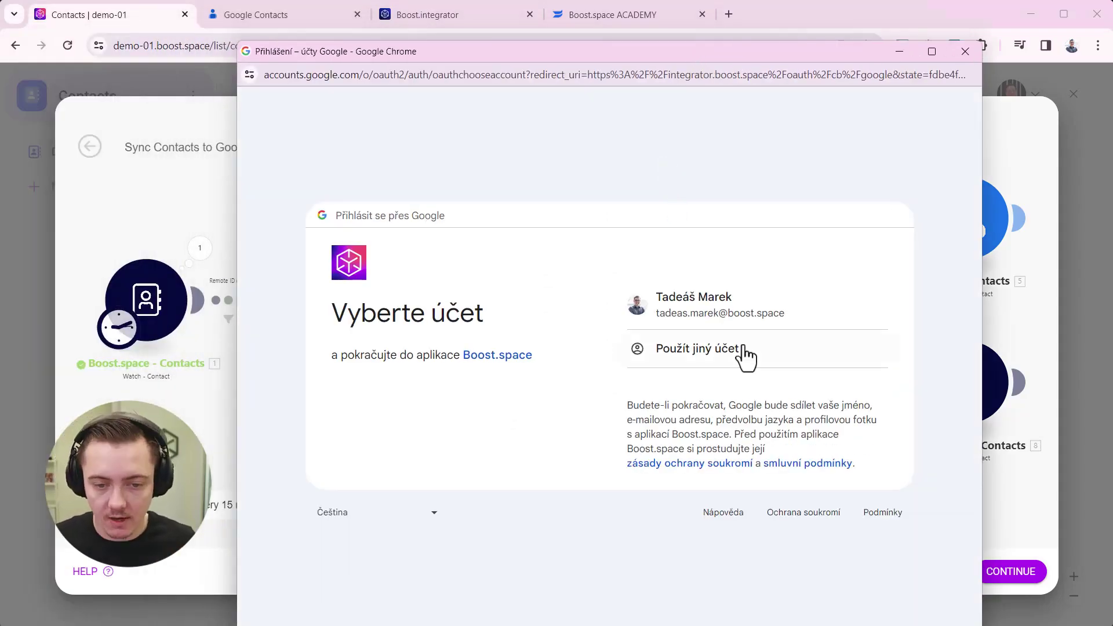
pyautogui.click(745, 319)
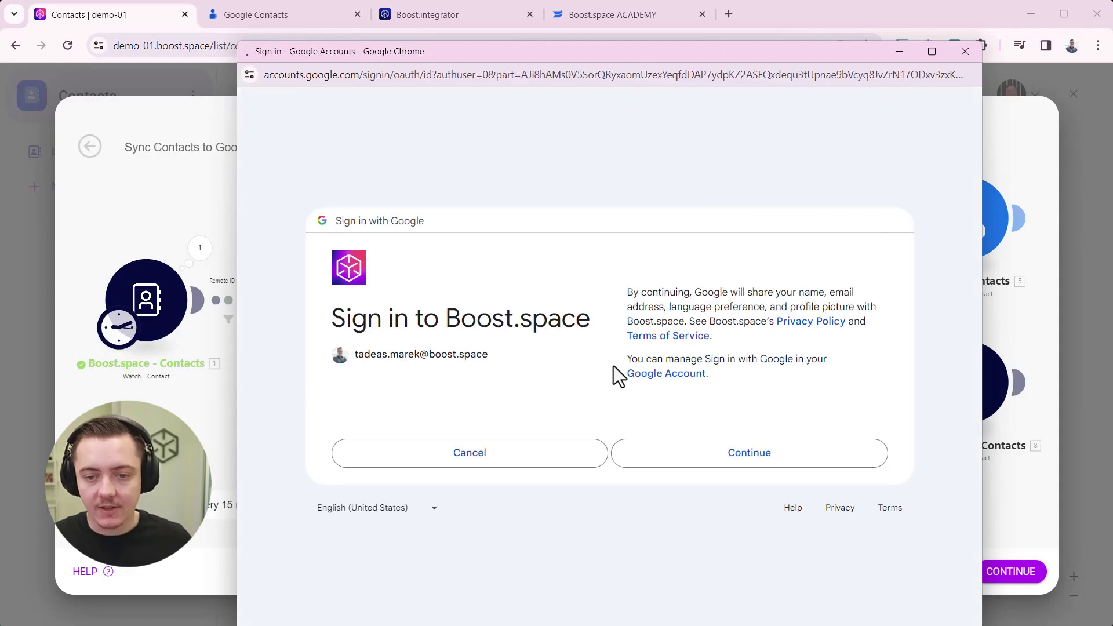
pyautogui.click(704, 461)
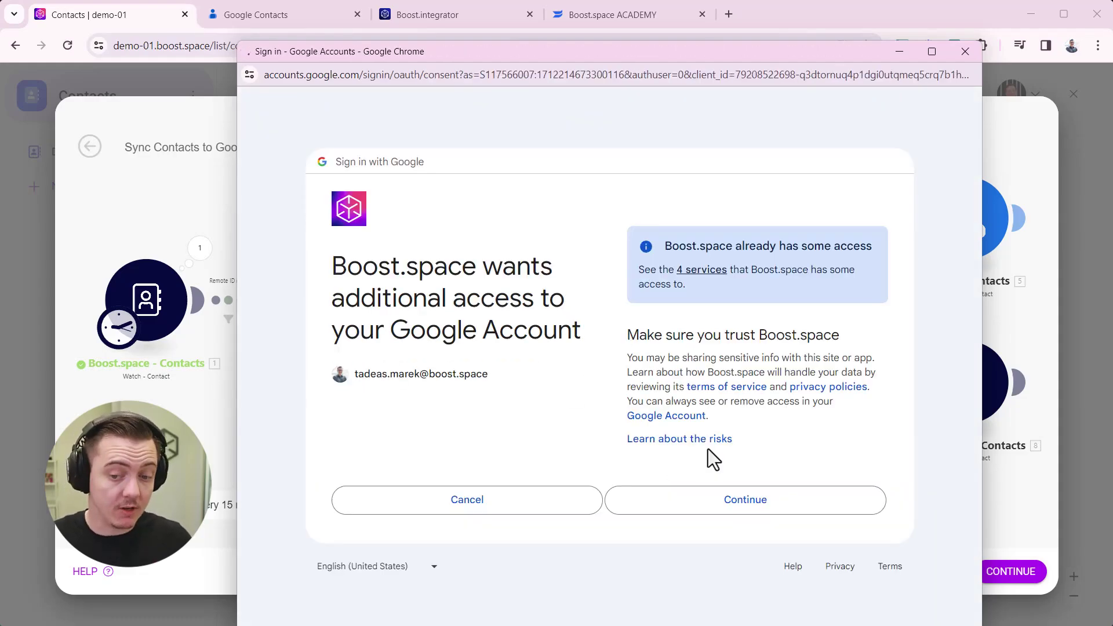
pyautogui.click(730, 501)
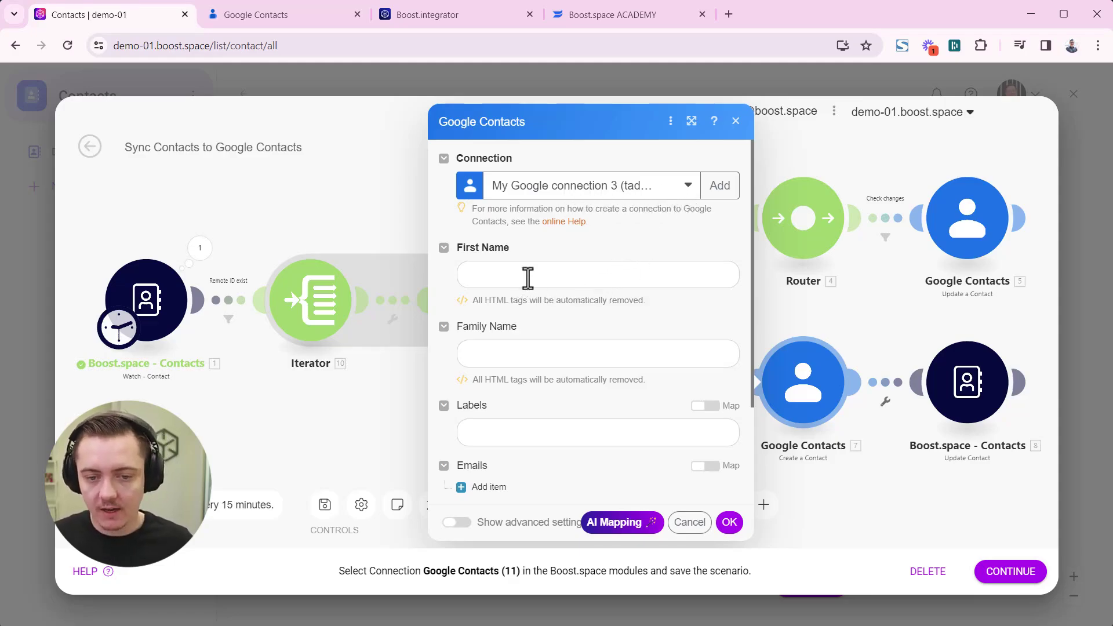
# Fill the Create a Contact fields with AI Mapping, and clear the Emails and Phone Numbers mappings so both accept individual items
pyautogui.click(619, 528)
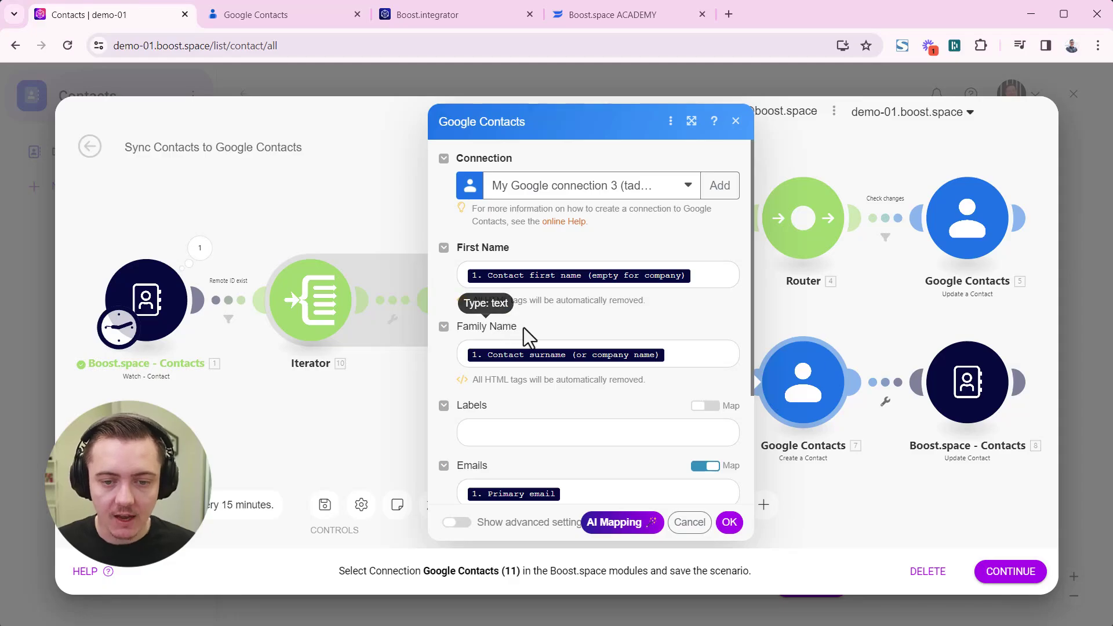
pyautogui.scroll(-3, 566, 387)
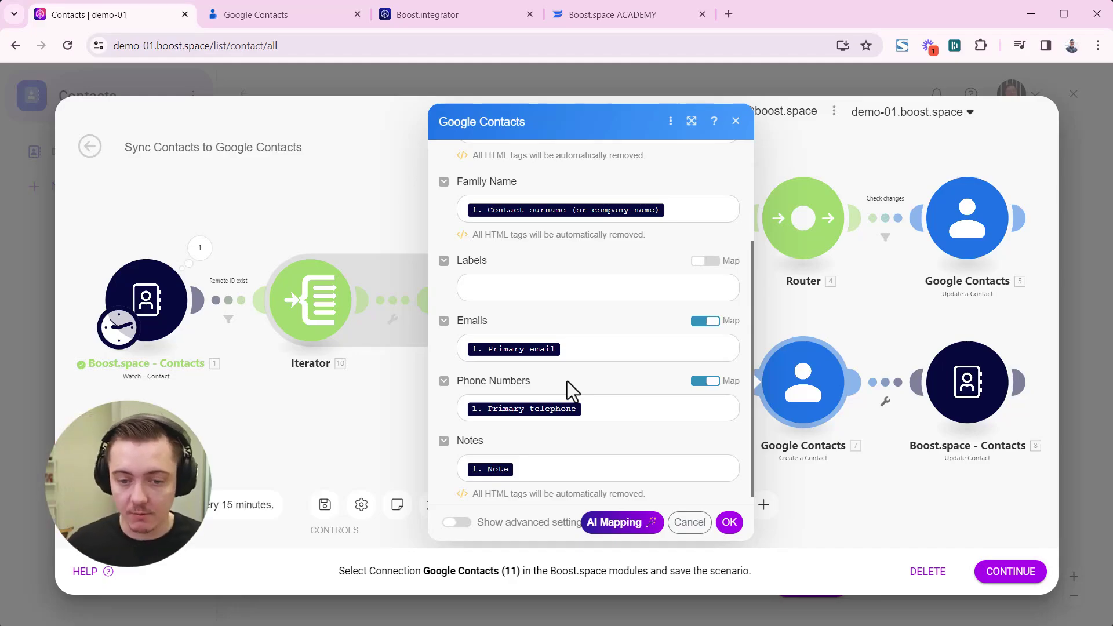
pyautogui.click(591, 406)
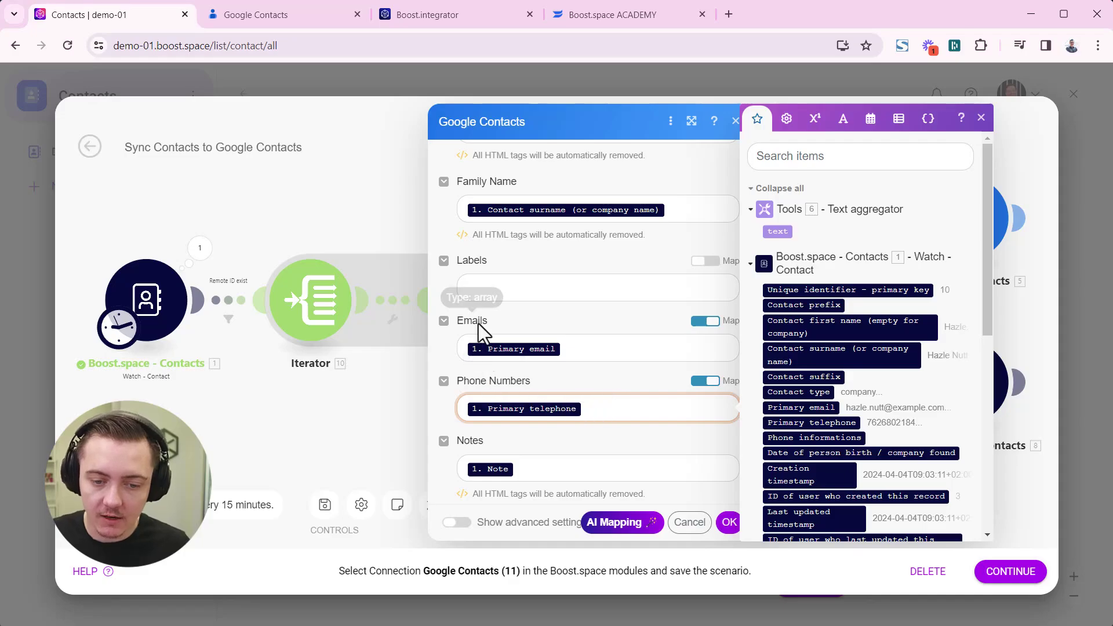
pyautogui.press('BackSpace')
pyautogui.click(599, 346)
pyautogui.press('BackSpace')
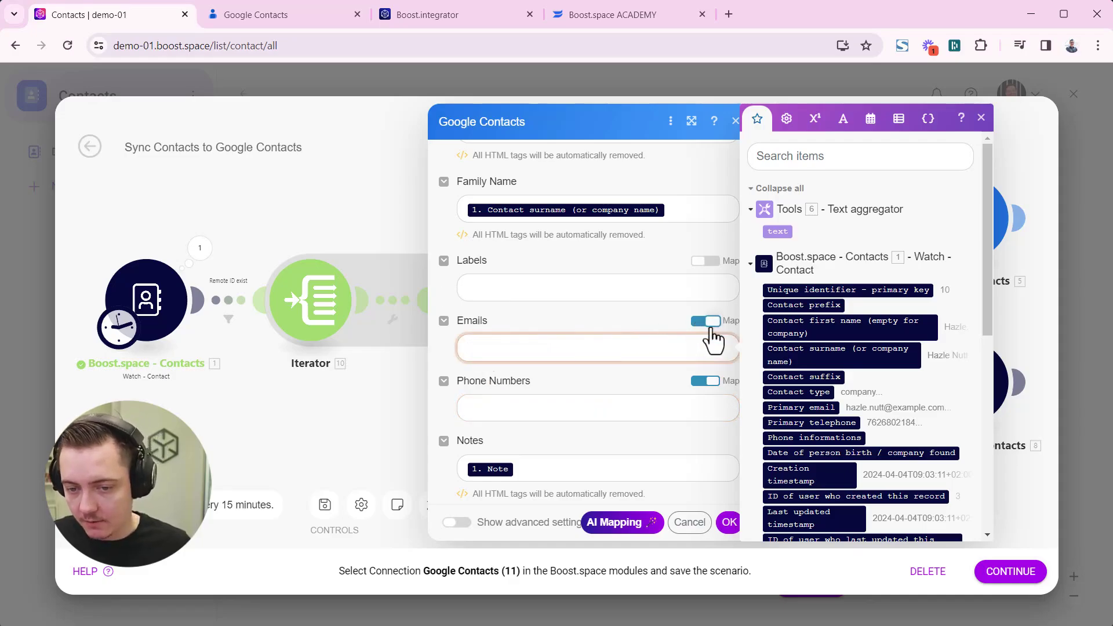
pyautogui.click(706, 322)
pyautogui.click(706, 373)
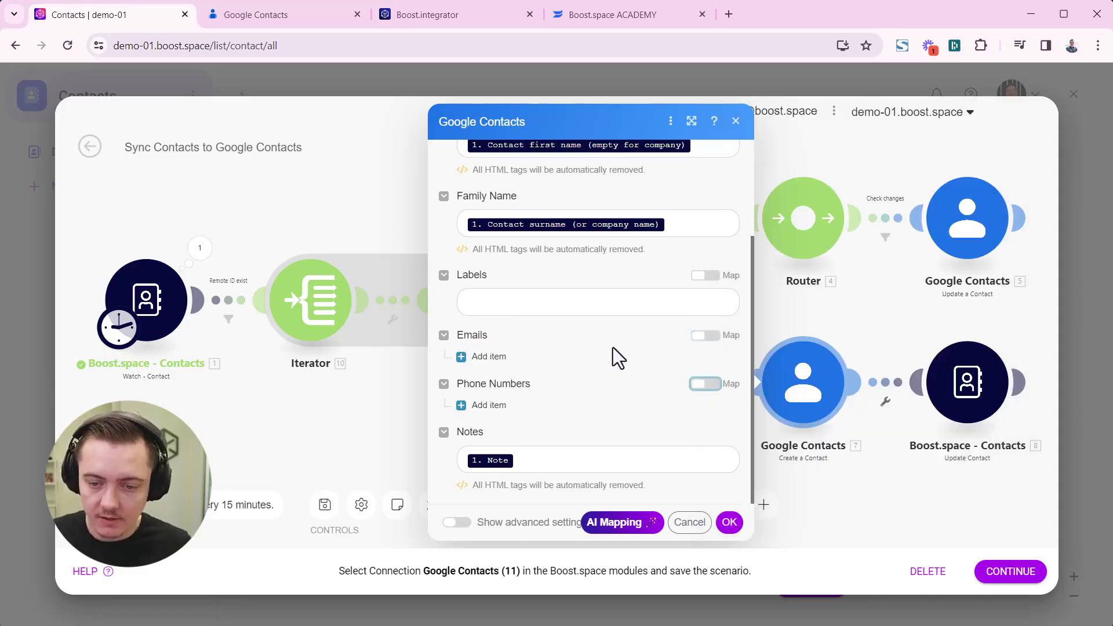
# Add an item under Emails in Create a Contact and map its Email to the watched contact's Primary email
pyautogui.click(486, 357)
pyautogui.click(541, 401)
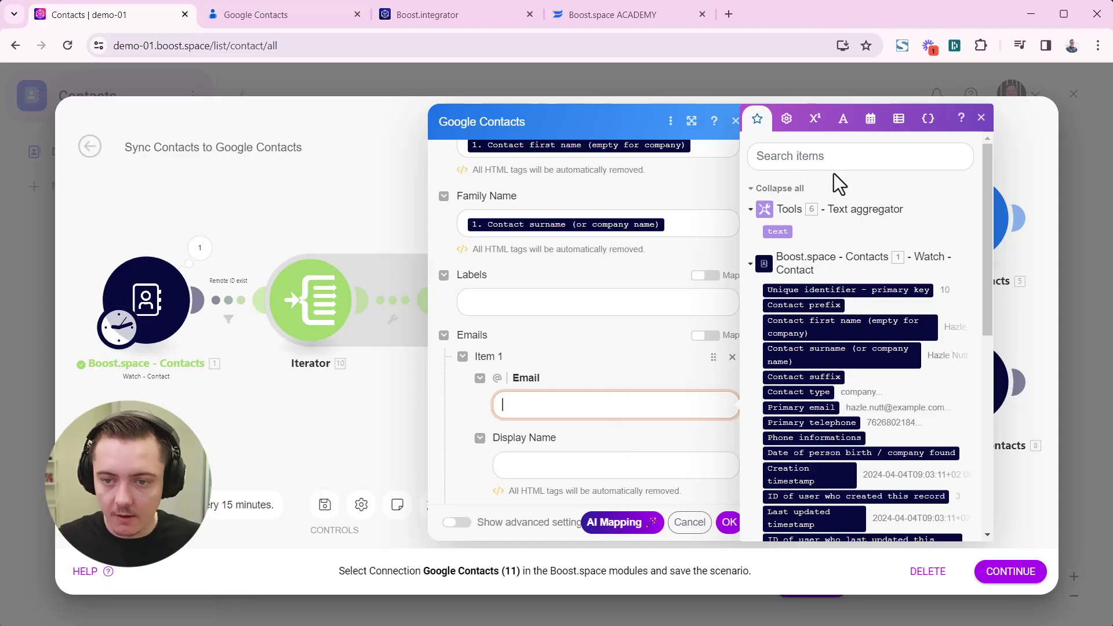
pyautogui.click(830, 153)
pyautogui.write('email')
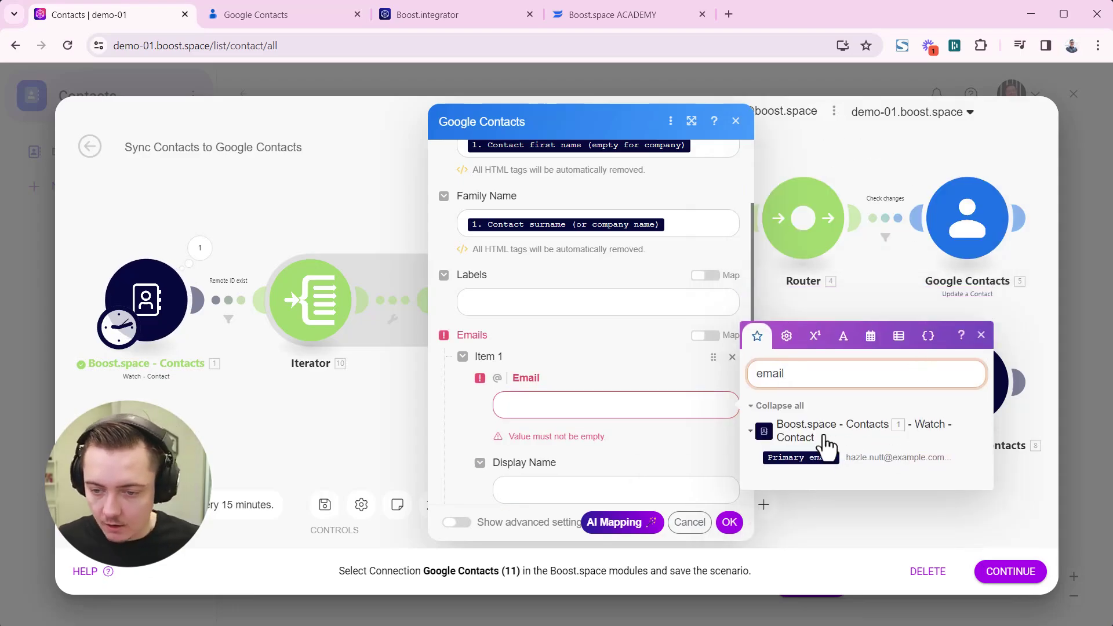
pyautogui.click(800, 457)
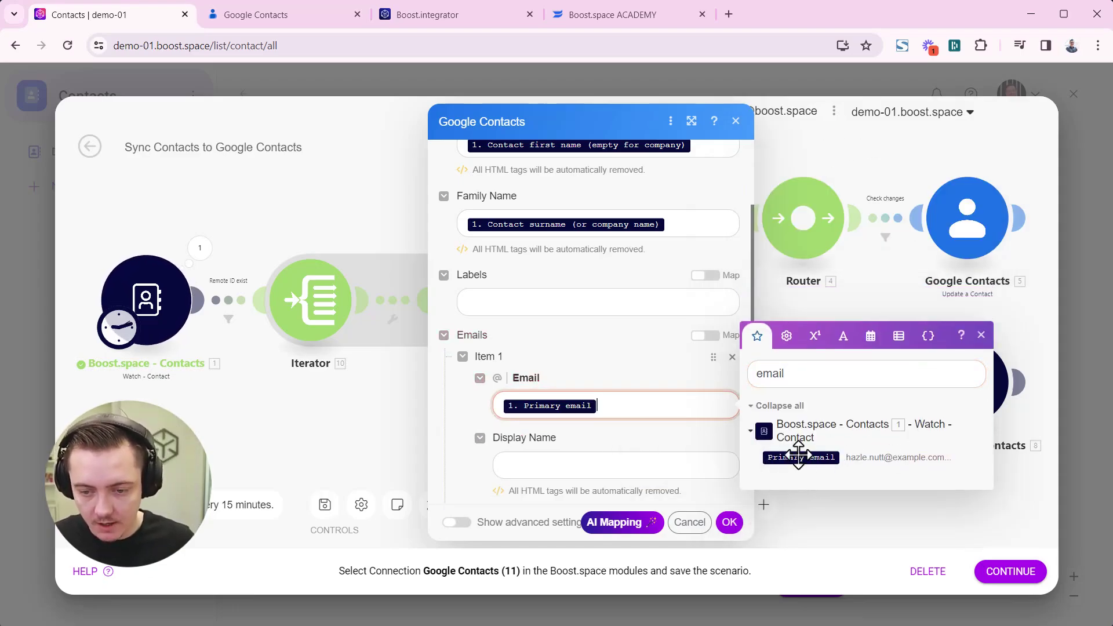
pyautogui.click(586, 466)
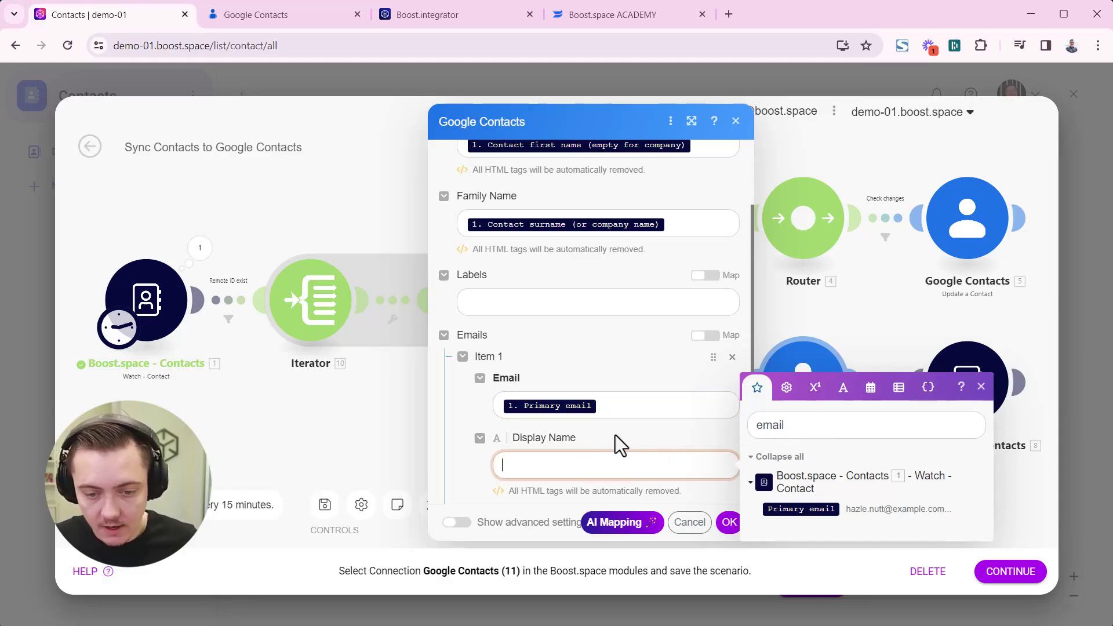
pyautogui.scroll(-4, 580, 394)
pyautogui.click(505, 331)
pyautogui.click(523, 306)
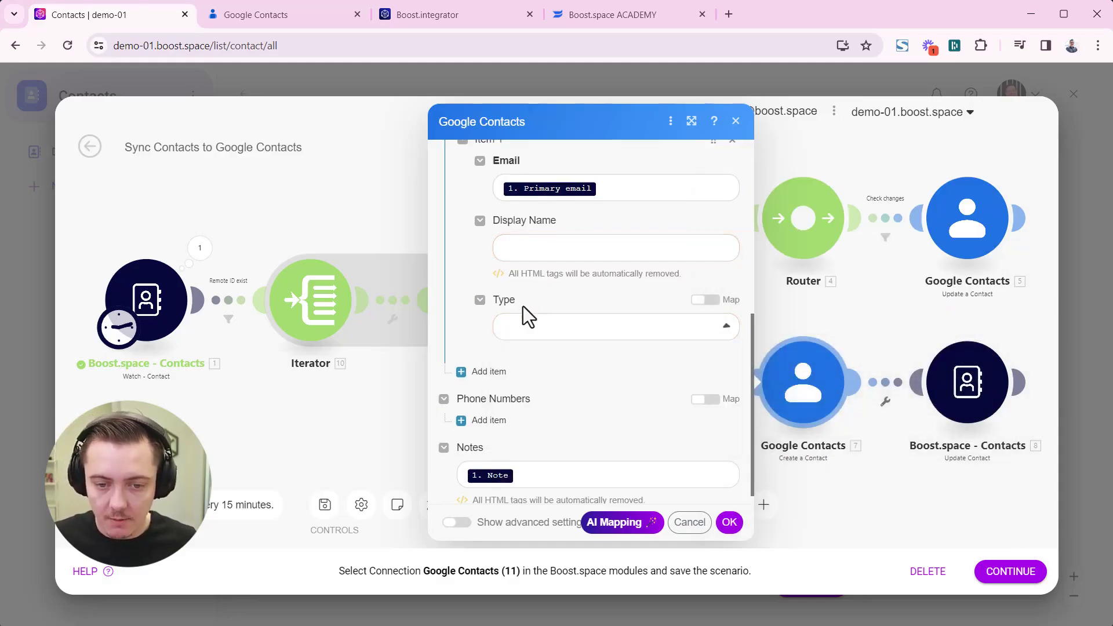
# Add an item under Phone Numbers and map its Phone Number to the watched contact's Primary telephone
pyautogui.click(490, 421)
pyautogui.click(640, 467)
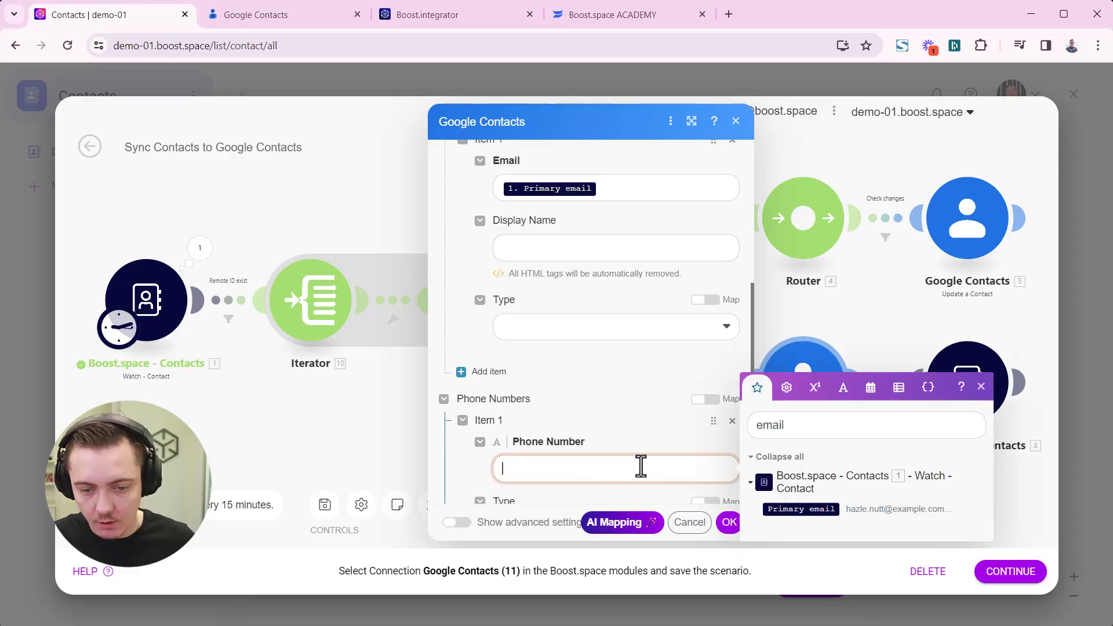
pyautogui.click(817, 429)
pyautogui.write('phone')
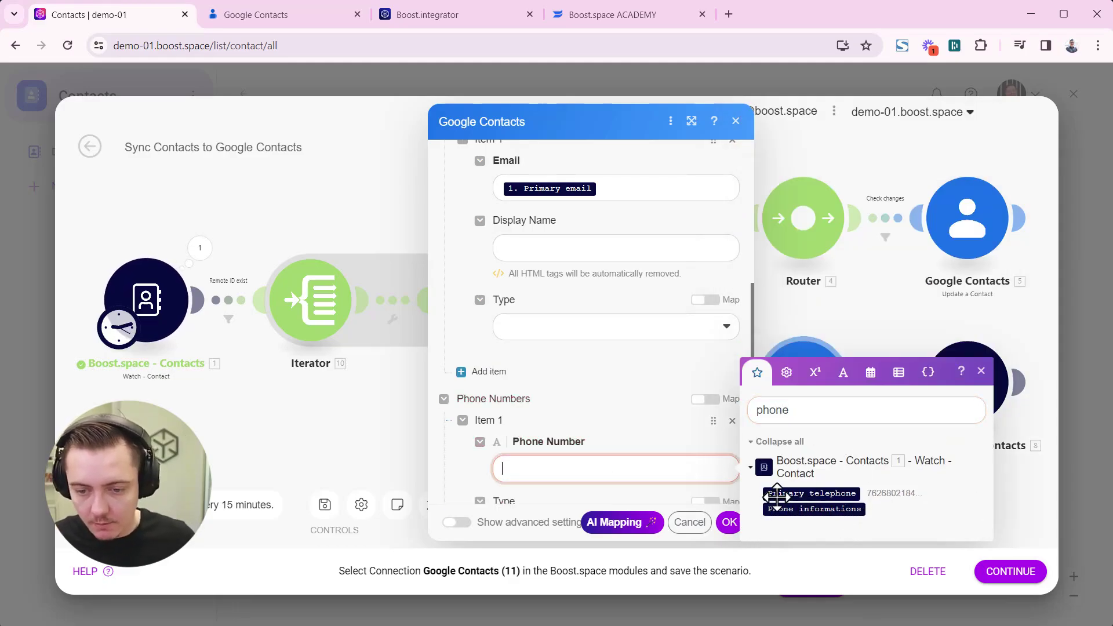
pyautogui.click(818, 494)
pyautogui.click(610, 405)
pyautogui.scroll(-2, 623, 406)
pyautogui.scroll(-1, 623, 399)
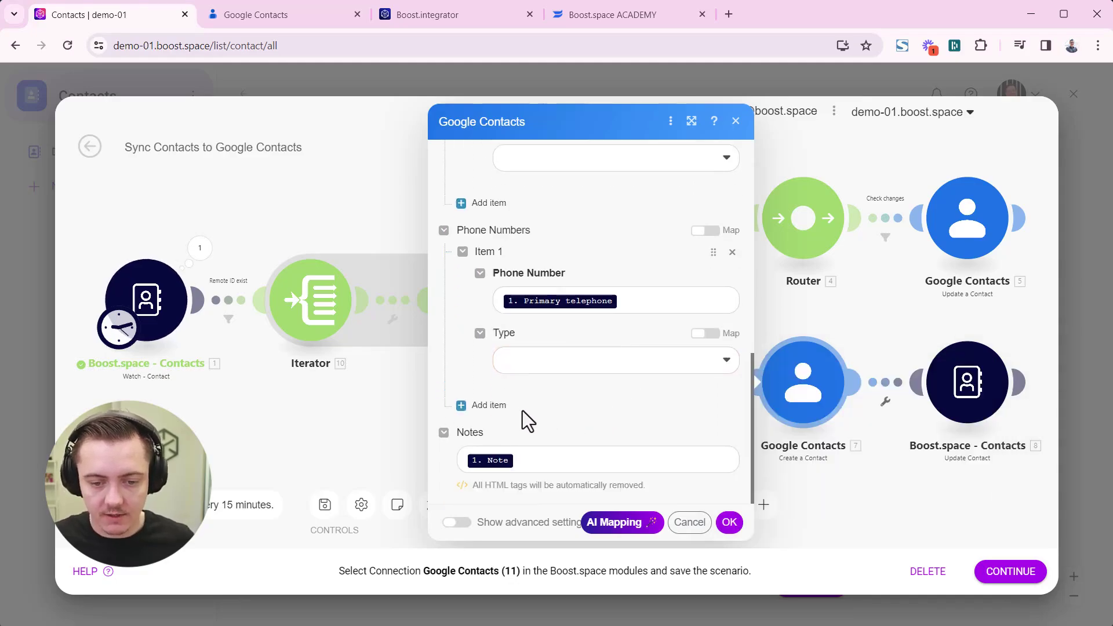
# Check the AI-mapped advanced settings, hide them again, and confirm the Create a Contact module's configuration
pyautogui.click(464, 523)
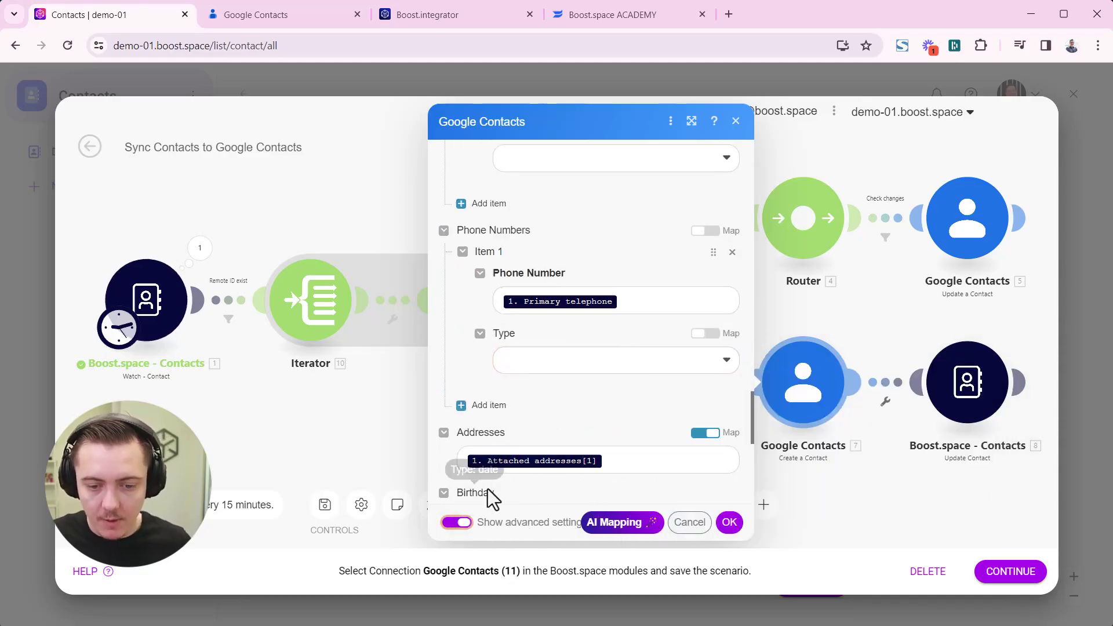
pyautogui.scroll(-6, 558, 416)
pyautogui.scroll(-1, 539, 432)
pyautogui.scroll(10, 527, 461)
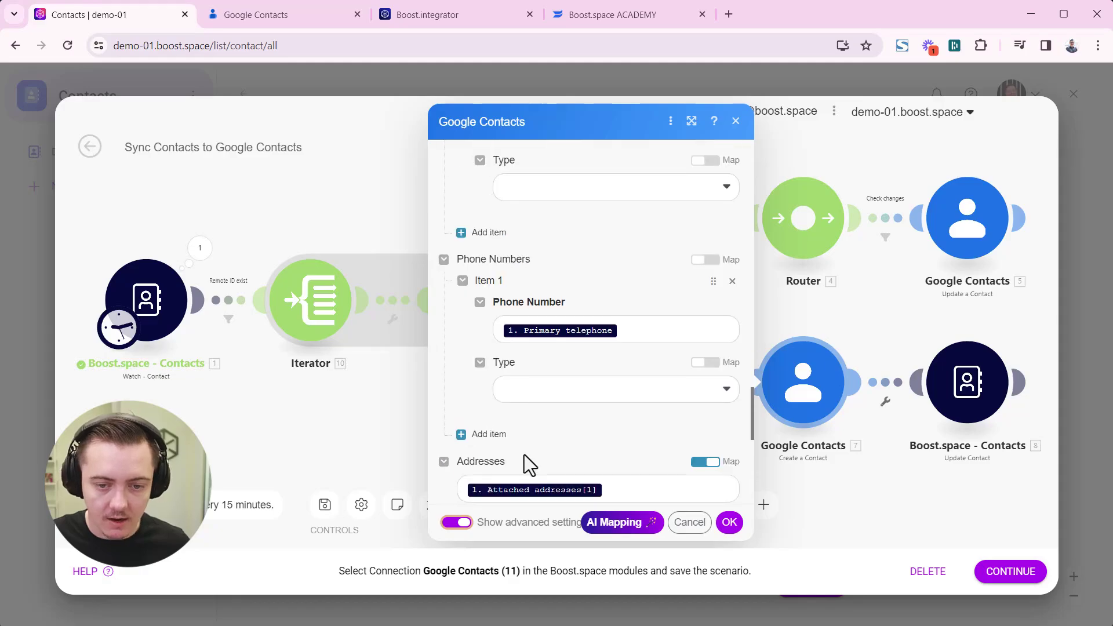
pyautogui.click(458, 523)
pyautogui.scroll(5, 539, 447)
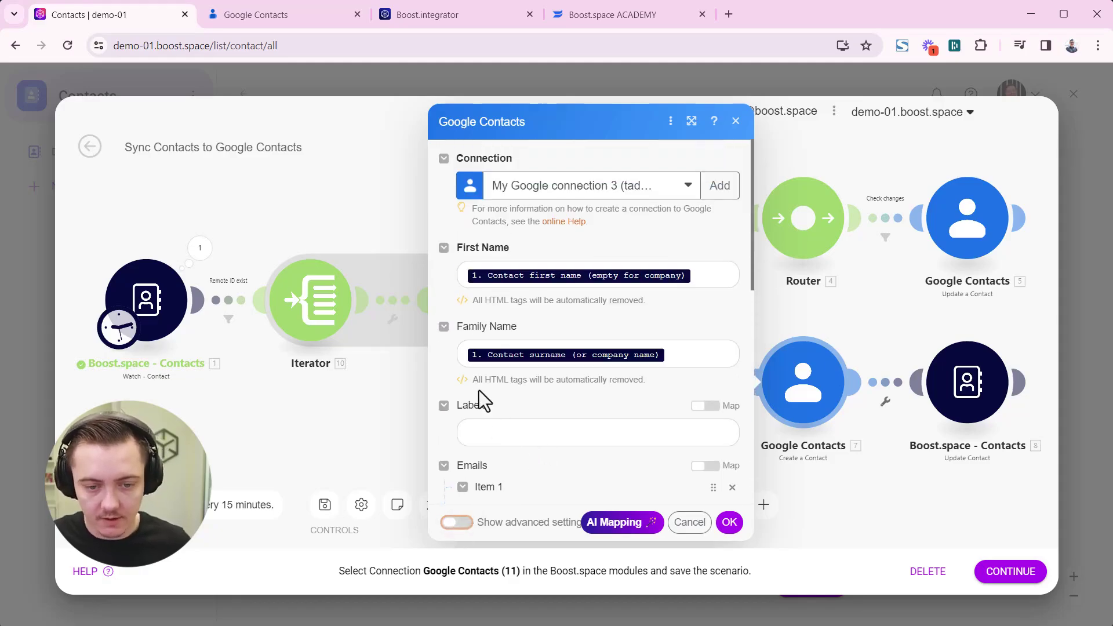
pyautogui.click(729, 522)
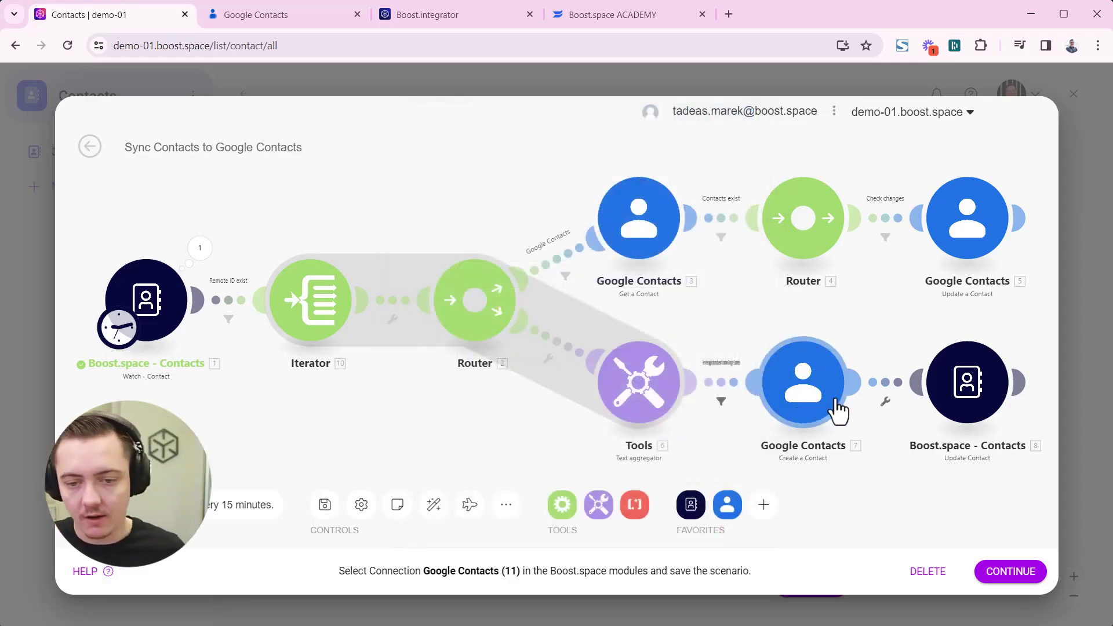
# Set the Get a Contact module to My Google connection 3 and map its Contact ID to the Iterator's Remote ID
pyautogui.click(639, 239)
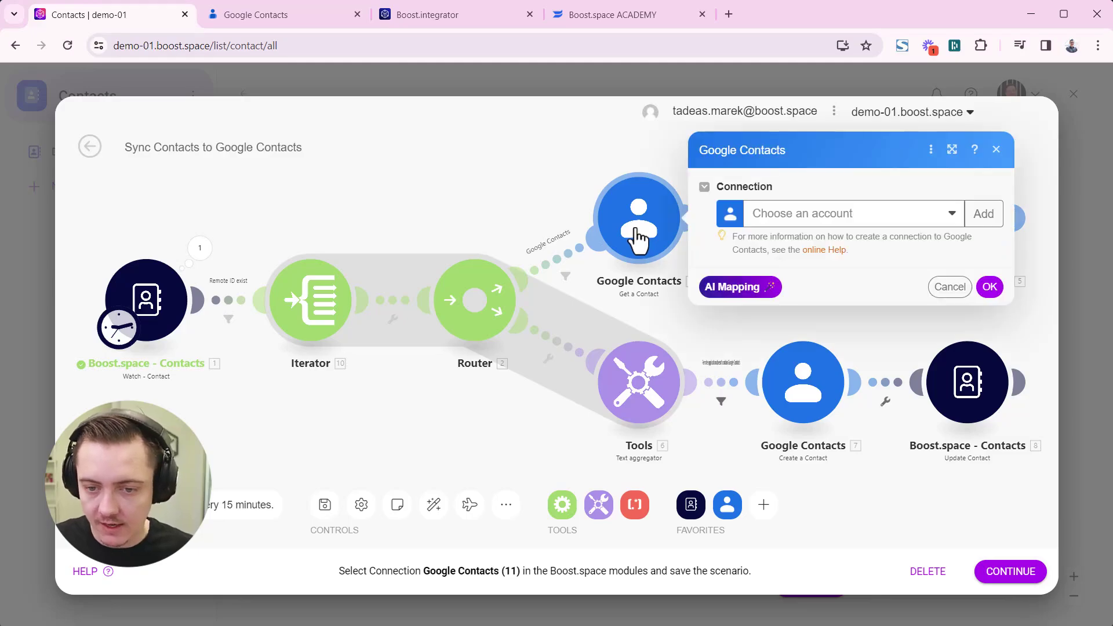
pyautogui.click(834, 224)
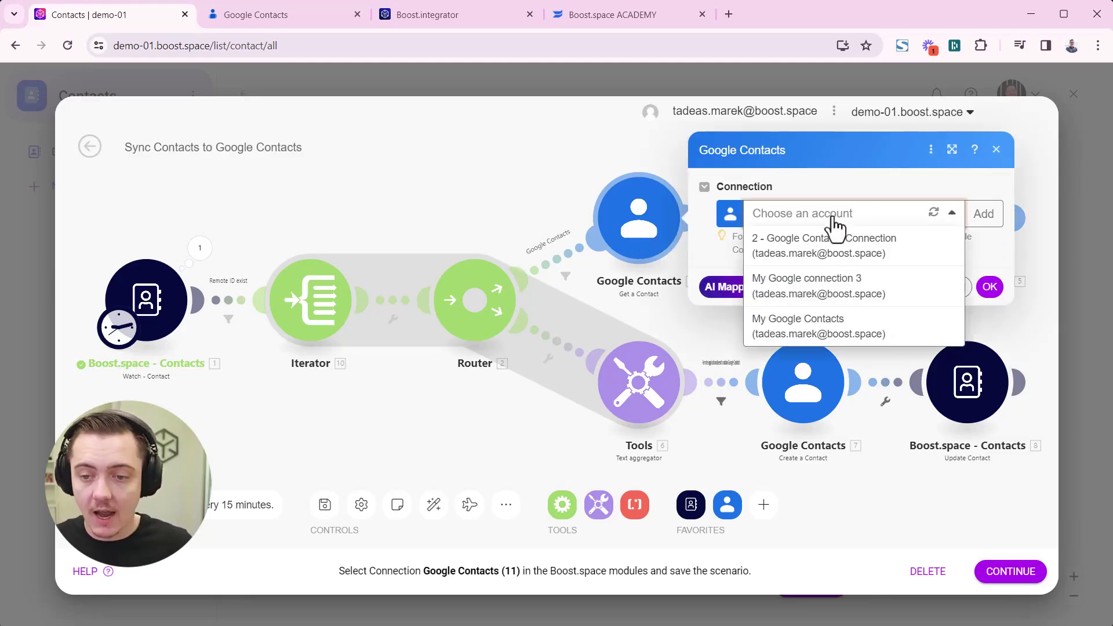
pyautogui.click(835, 288)
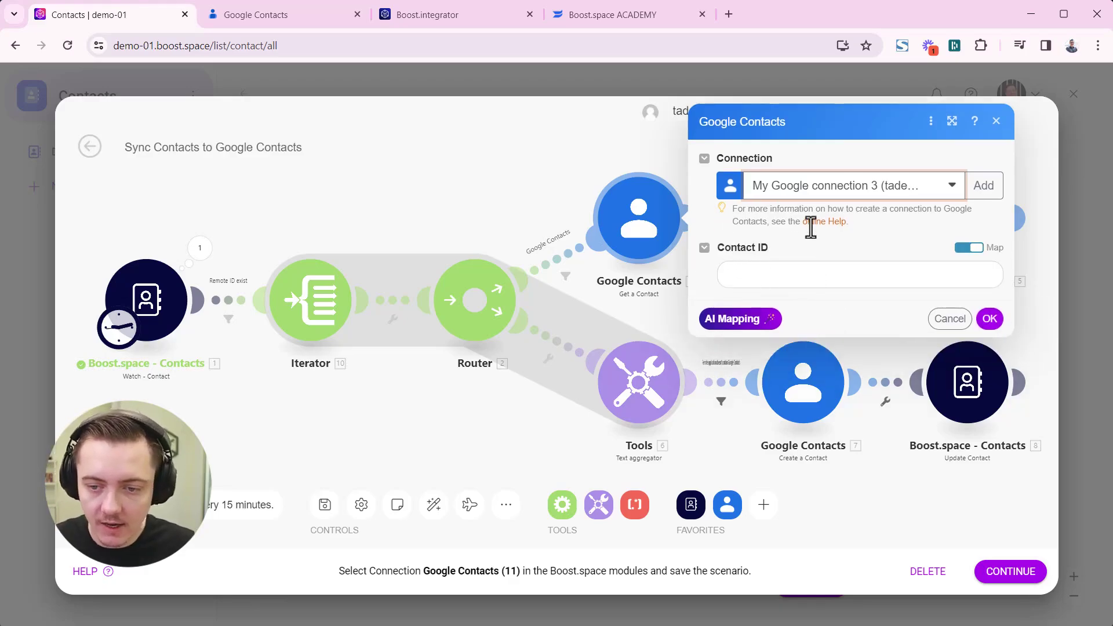
pyautogui.click(752, 276)
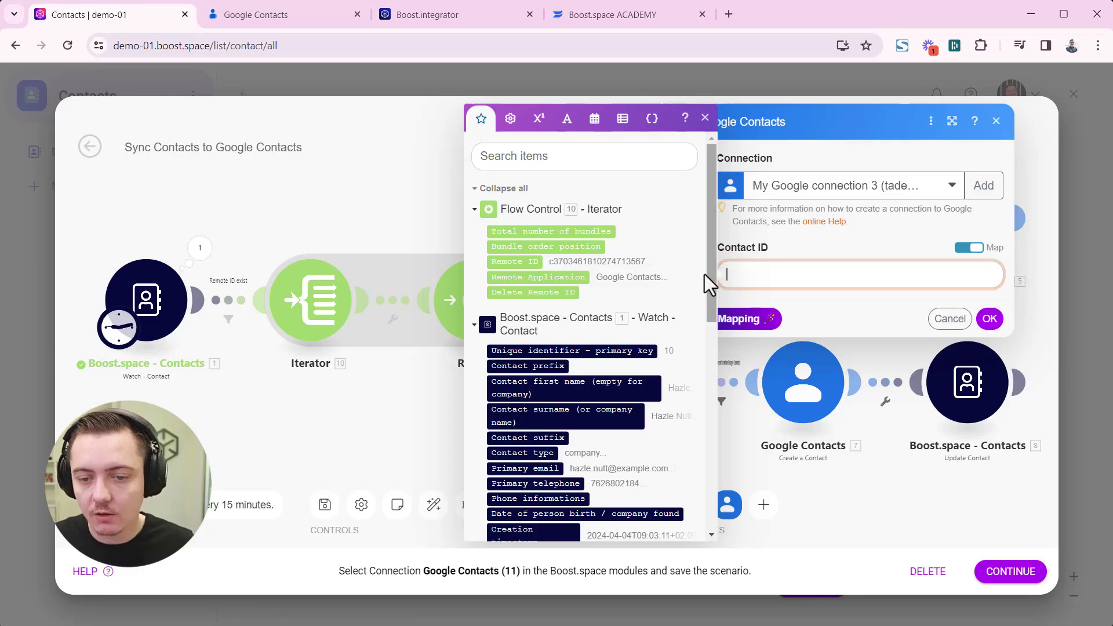
pyautogui.click(511, 261)
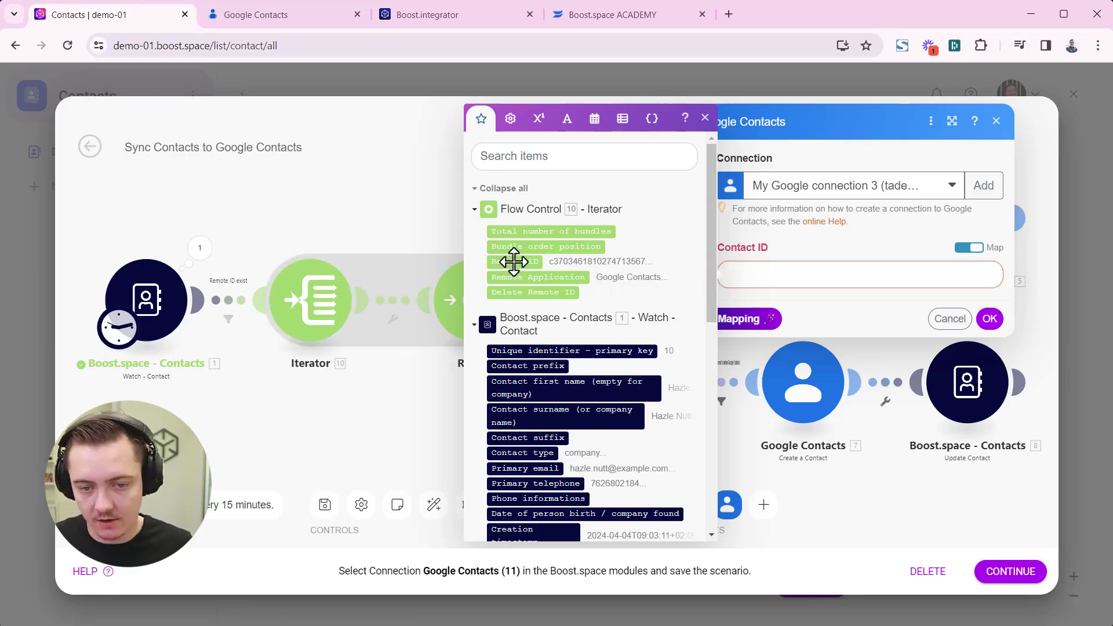
pyautogui.click(819, 245)
pyautogui.click(990, 318)
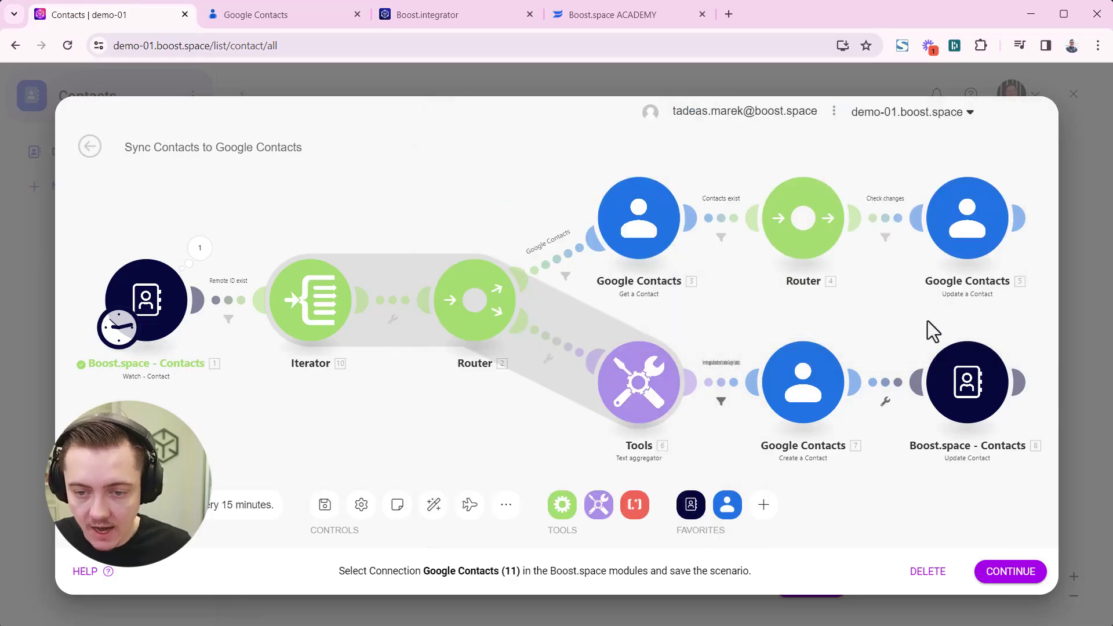
# Configure the Update a Contact module with My Google connection 3 and map its Contact ID to the Contact ID from Get a Contact
pyautogui.click(974, 223)
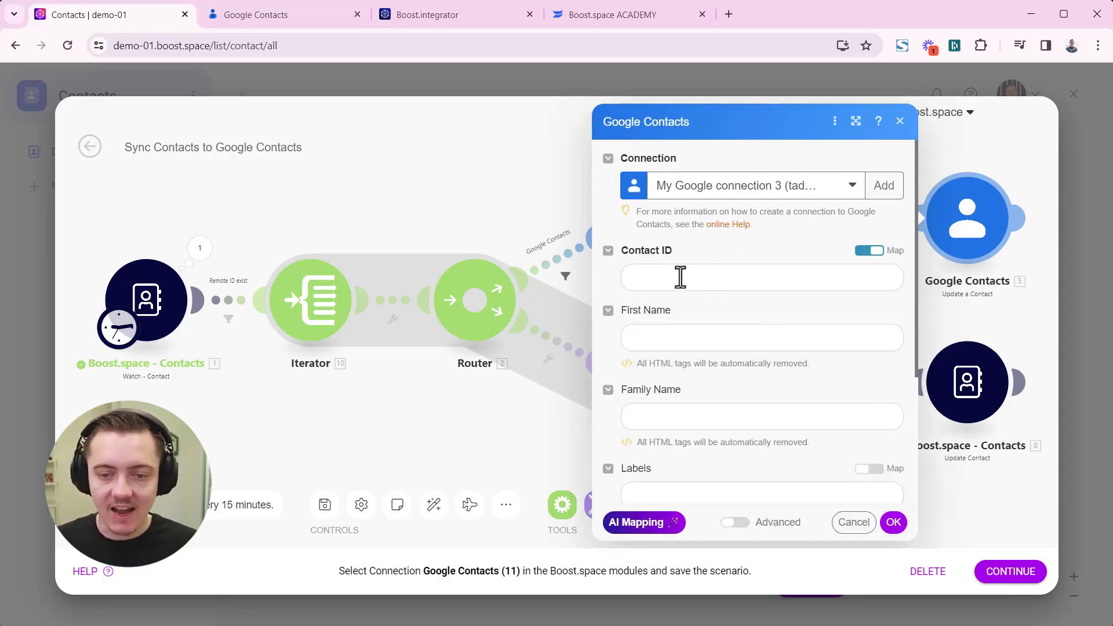
pyautogui.click(680, 278)
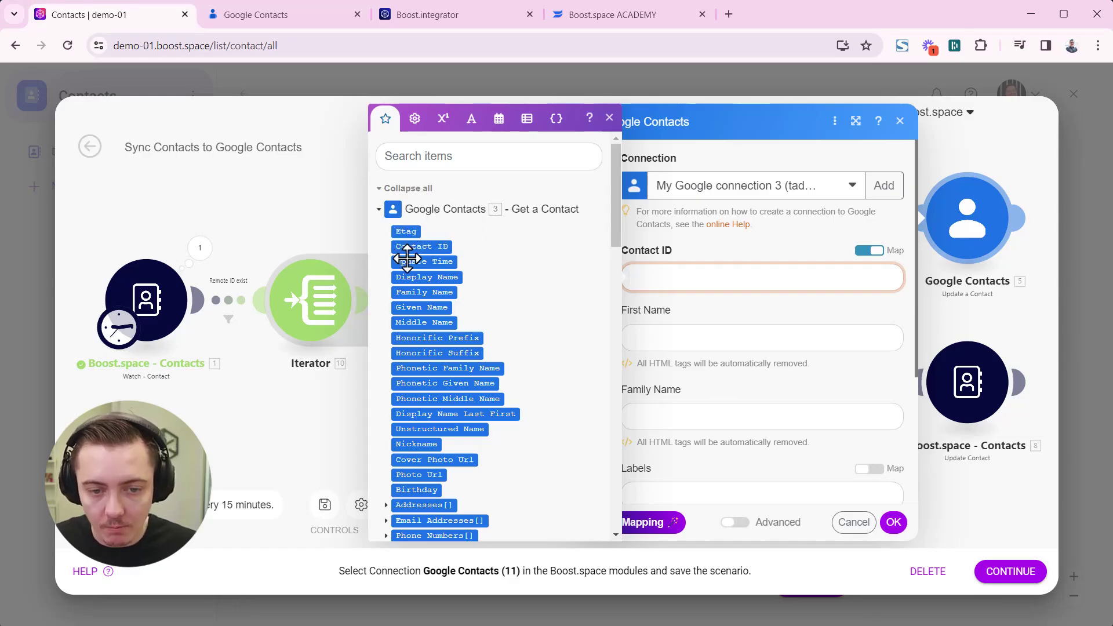
pyautogui.click(422, 247)
pyautogui.click(690, 252)
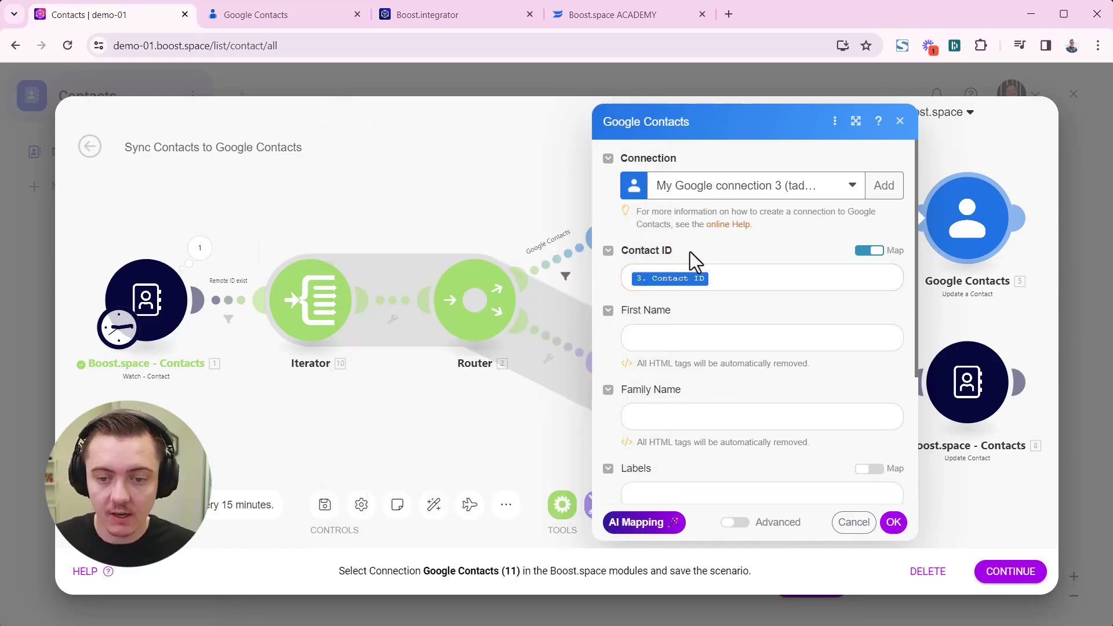
# Map Update a Contact's First Name and Family Name to the Boost.space contact's first name and surname (or company name)
pyautogui.scroll(-3, 696, 348)
pyautogui.scroll(3, 693, 358)
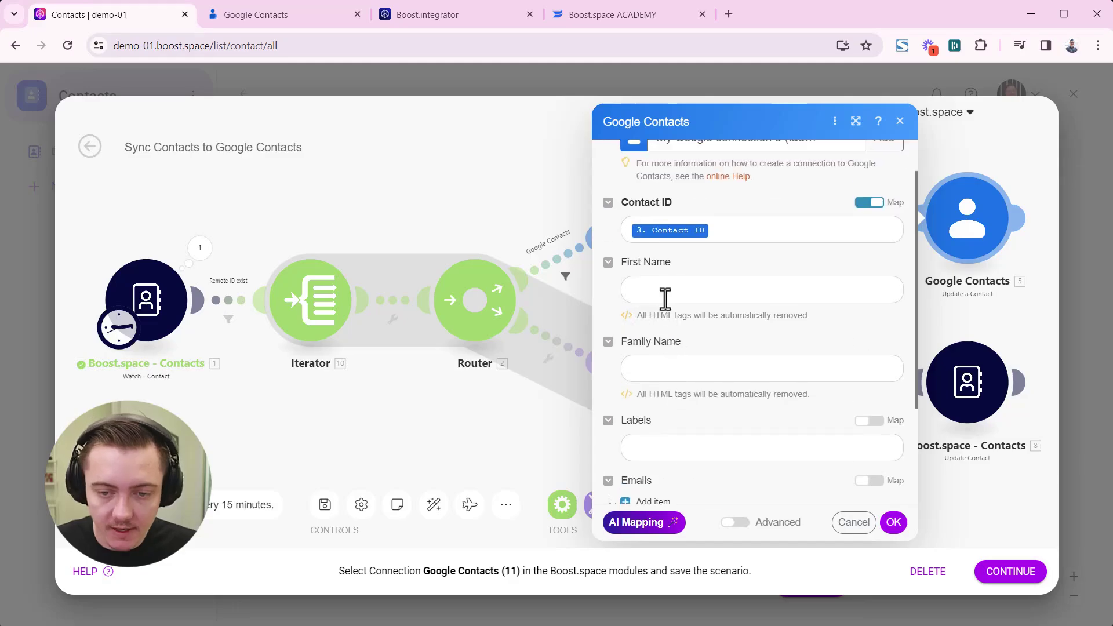
pyautogui.click(668, 300)
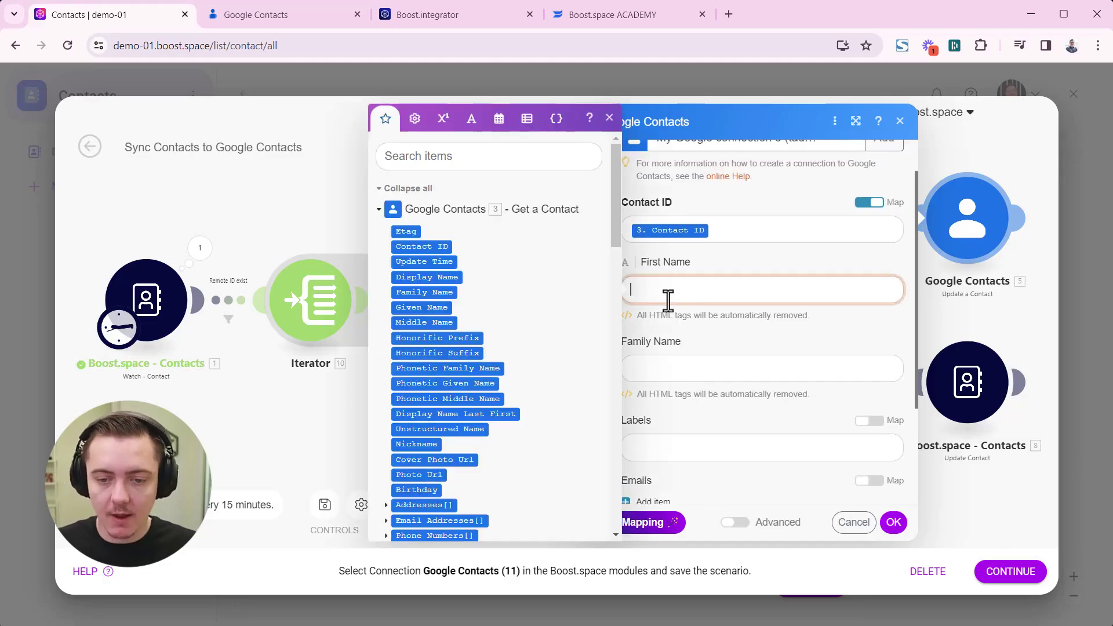
pyautogui.click(387, 212)
pyautogui.scroll(-3, 446, 299)
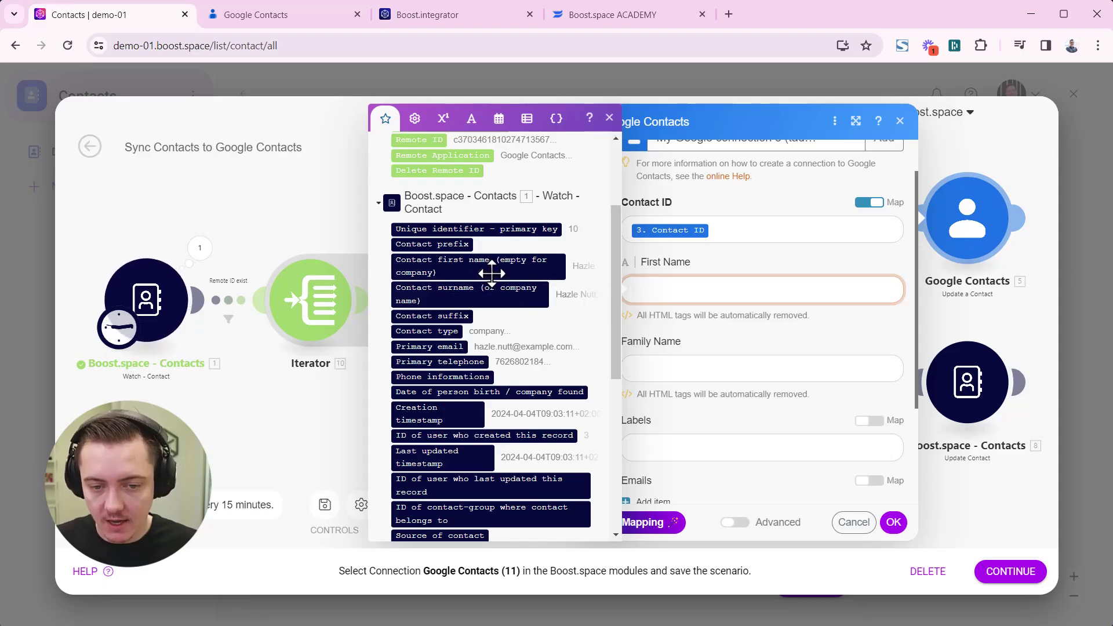
pyautogui.moveTo(492, 272); pyautogui.dragTo(636, 294)
pyautogui.scroll(5, 442, 319)
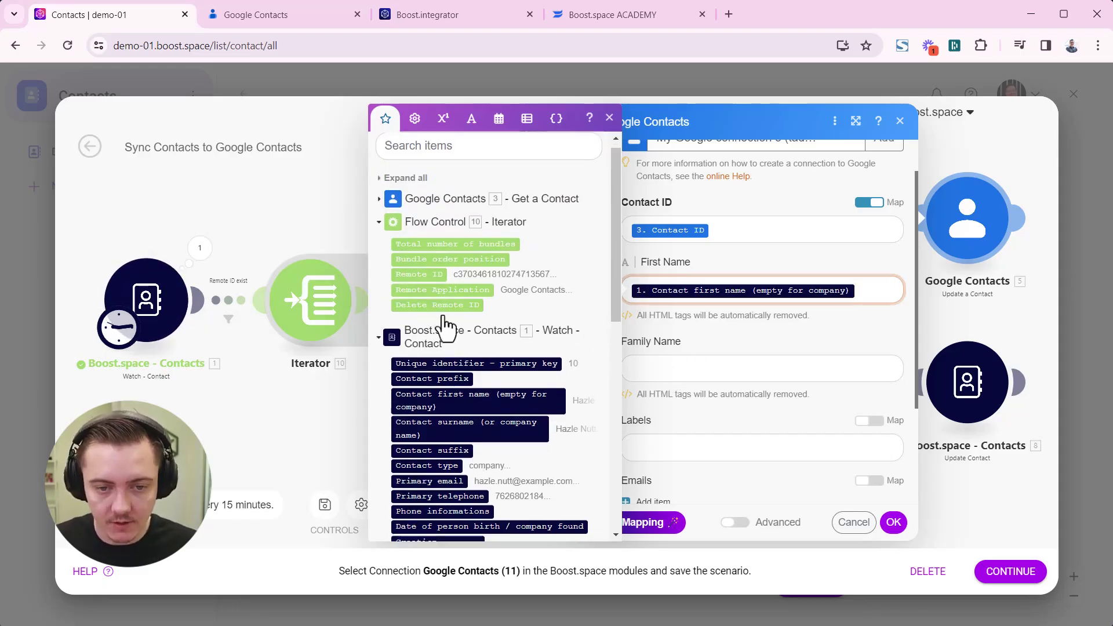
pyautogui.scroll(-5, 464, 302)
pyautogui.click(645, 372)
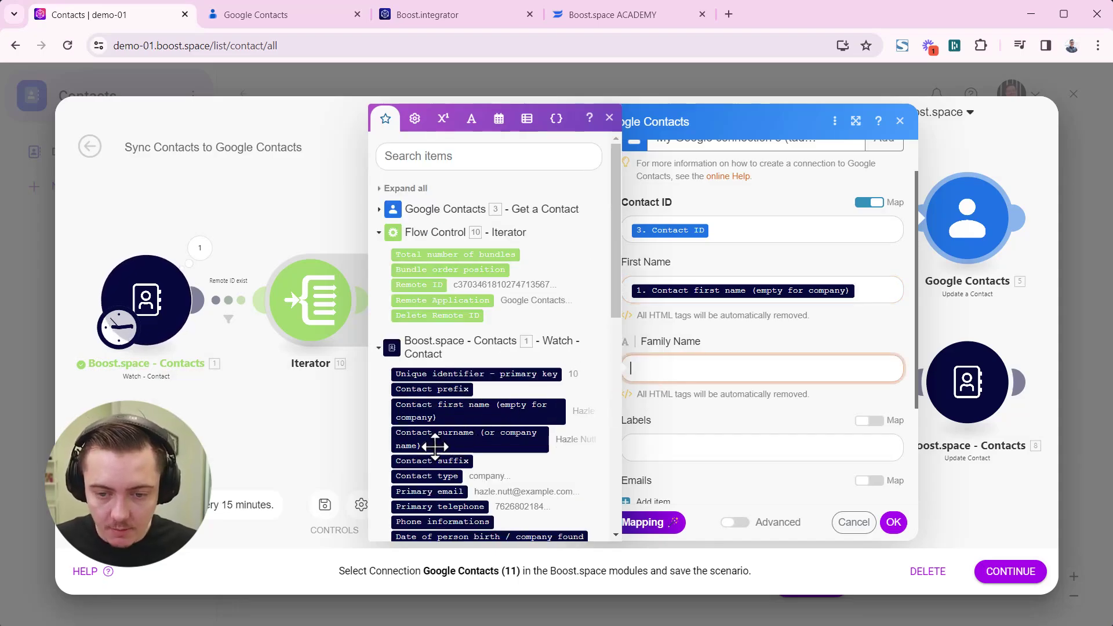
pyautogui.moveTo(467, 439); pyautogui.dragTo(653, 371)
# Add an item under Emails in Update a Contact and map its Email to the Boost.space contact's Primary email
pyautogui.scroll(-2, 684, 371)
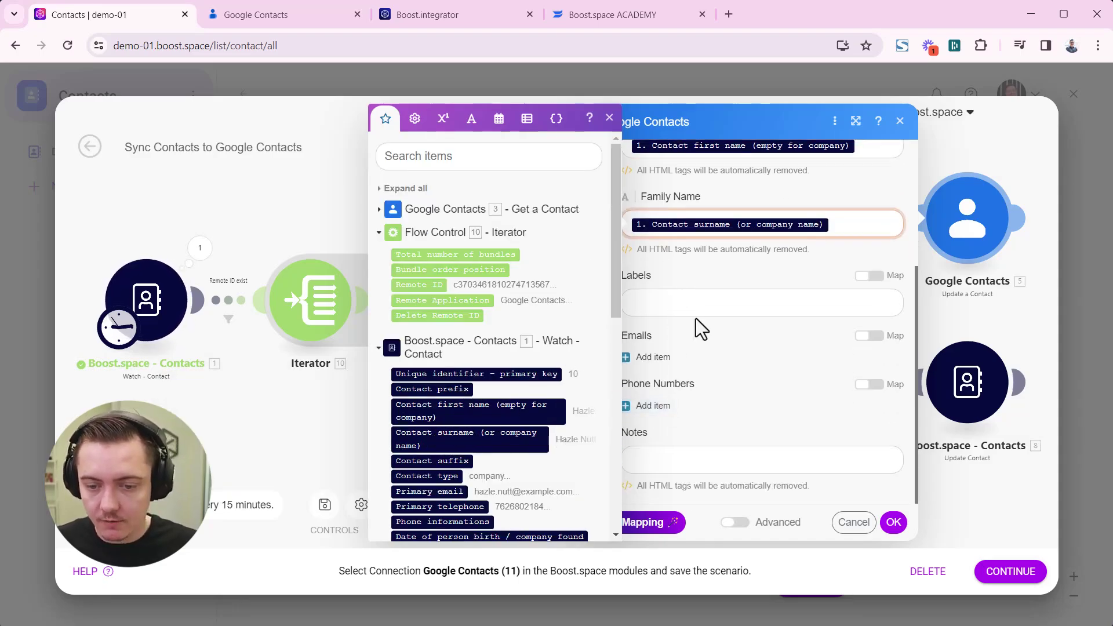
pyautogui.click(654, 357)
pyautogui.click(686, 405)
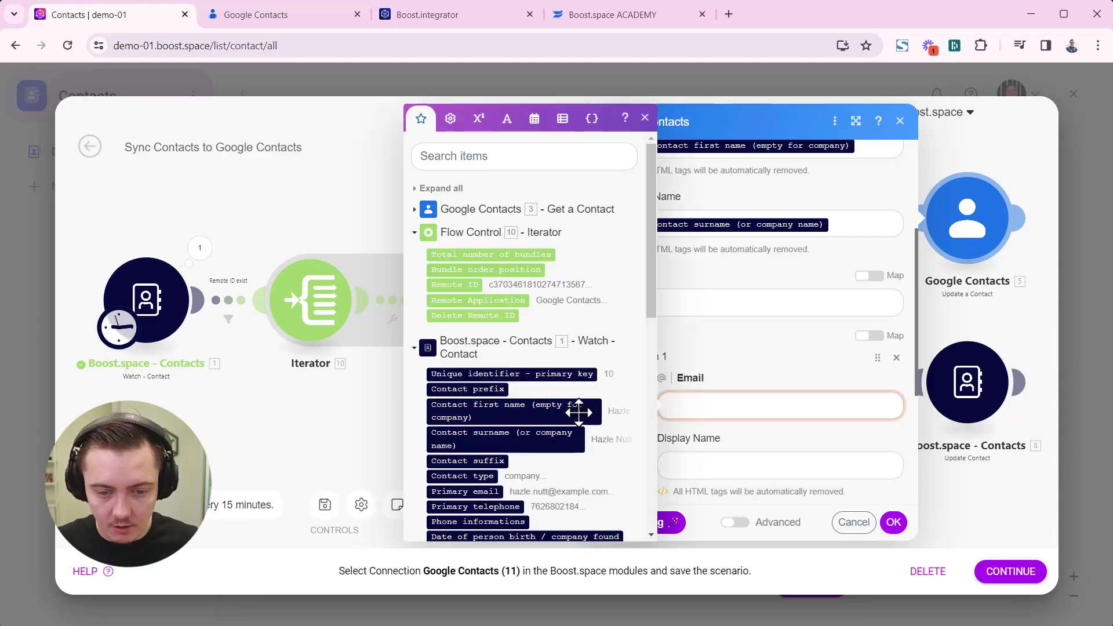
pyautogui.scroll(-3, 579, 411)
pyautogui.click(487, 347)
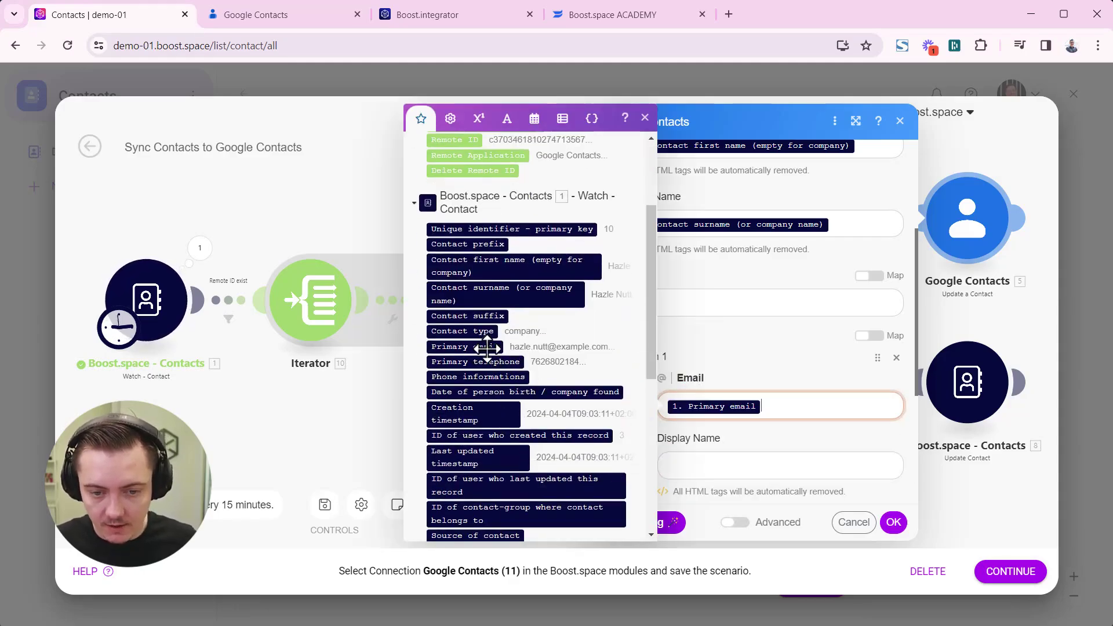
pyautogui.click(757, 366)
pyautogui.scroll(-4, 705, 383)
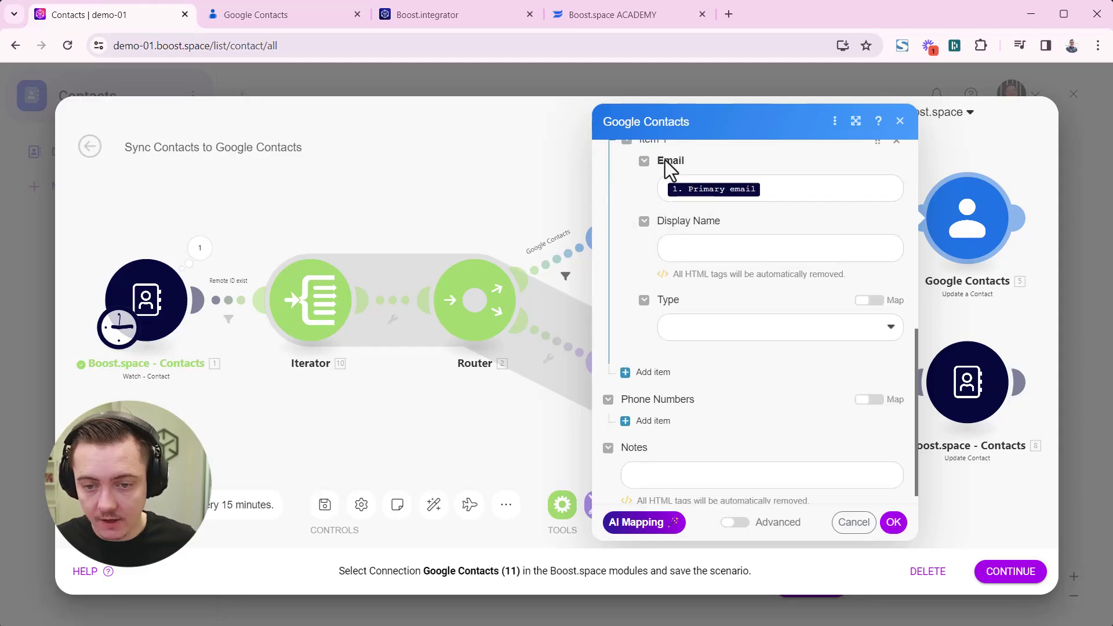
pyautogui.click(653, 372)
pyautogui.click(696, 422)
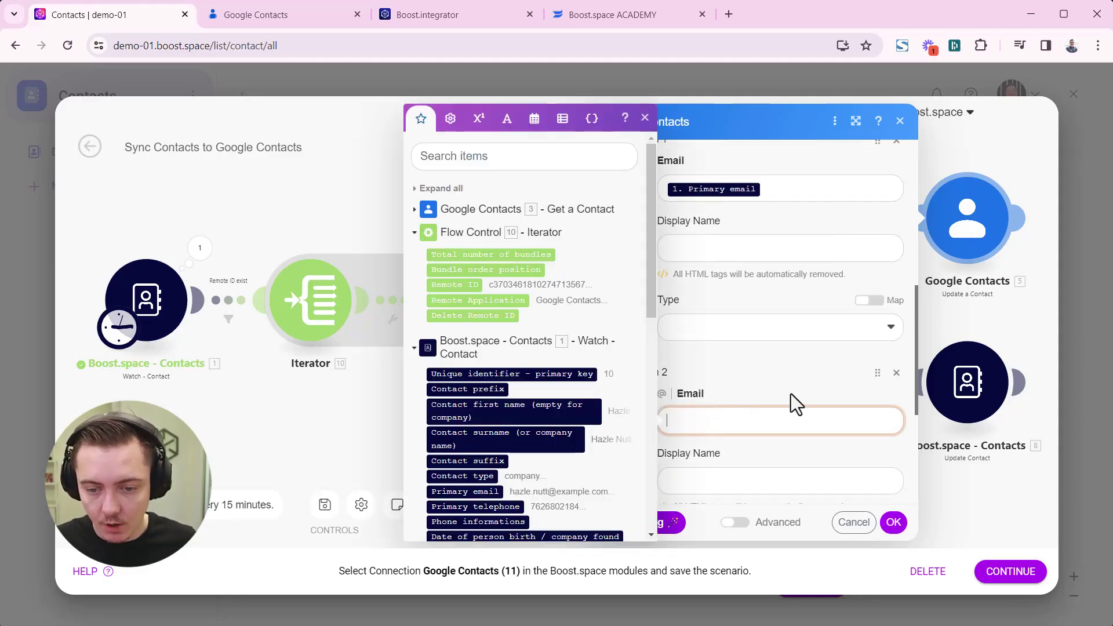
pyautogui.click(896, 372)
# Add an item under Phone Numbers in Update a Contact, map its Phone Number to the Boost.space contact's Primary telephone, and save the module
pyautogui.click(667, 423)
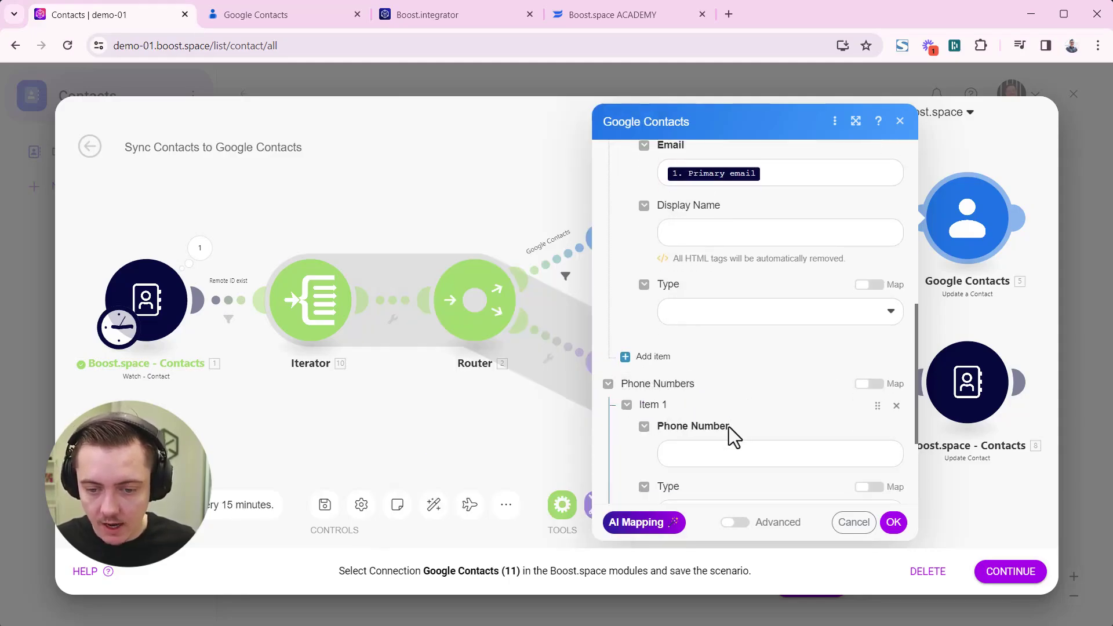
pyautogui.click(660, 449)
pyautogui.click(495, 164)
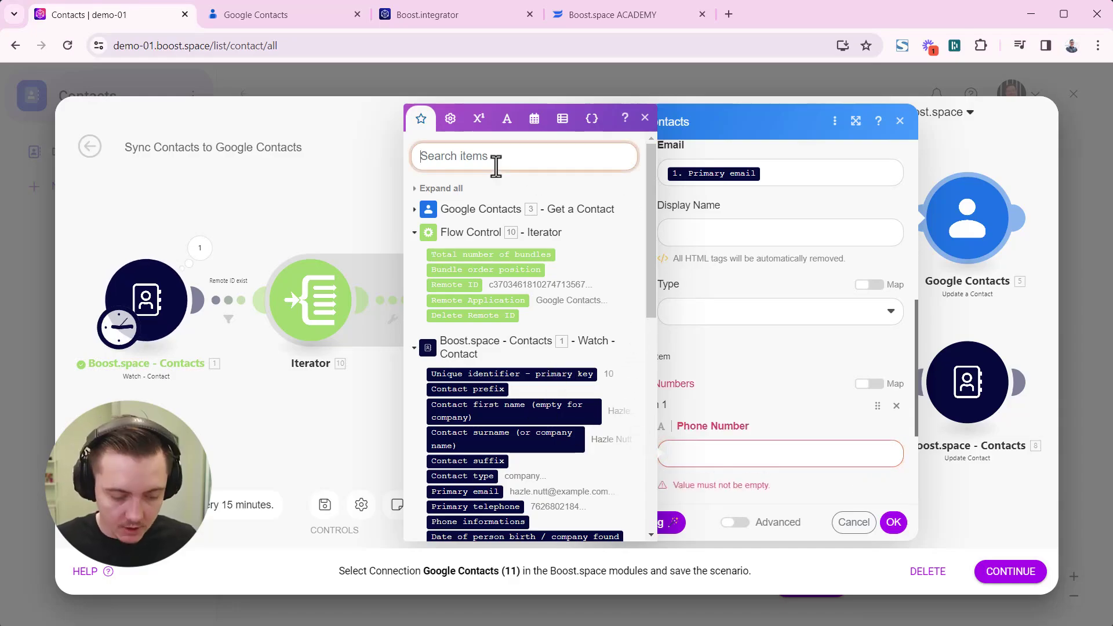
pyautogui.write('phone')
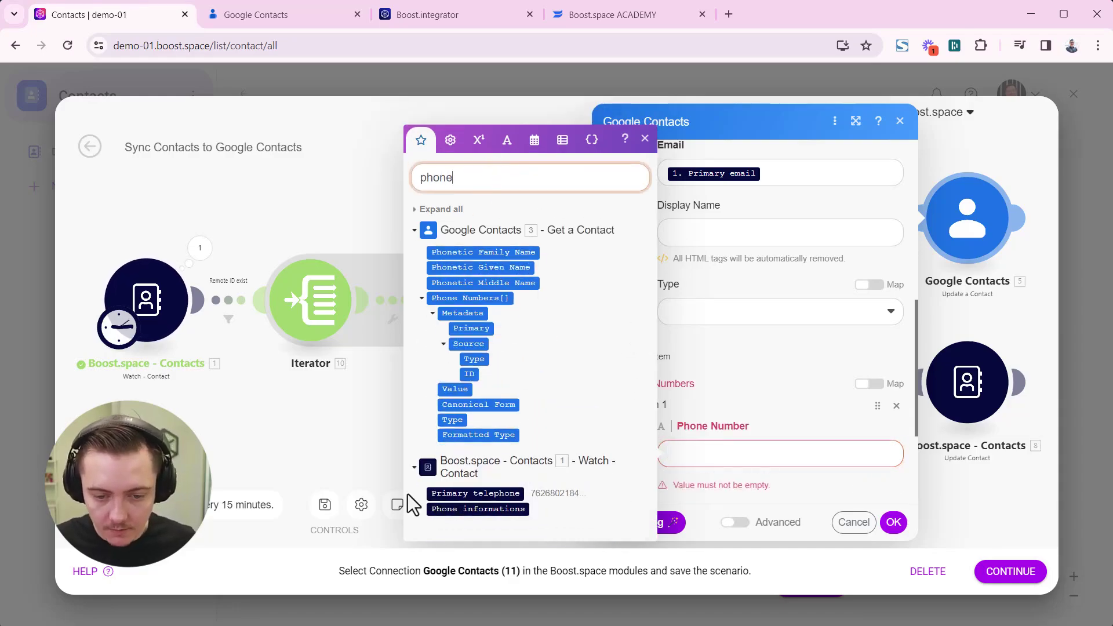
pyautogui.click(471, 493)
pyautogui.click(806, 415)
pyautogui.scroll(10, 808, 426)
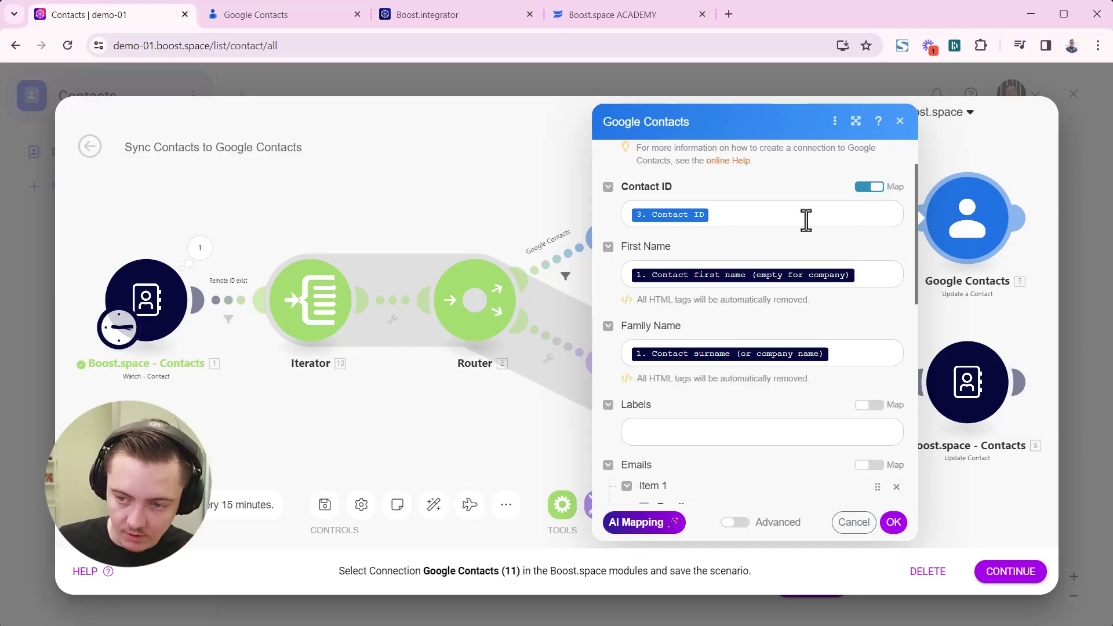
pyautogui.scroll(2, 676, 330)
pyautogui.scroll(-10, 696, 342)
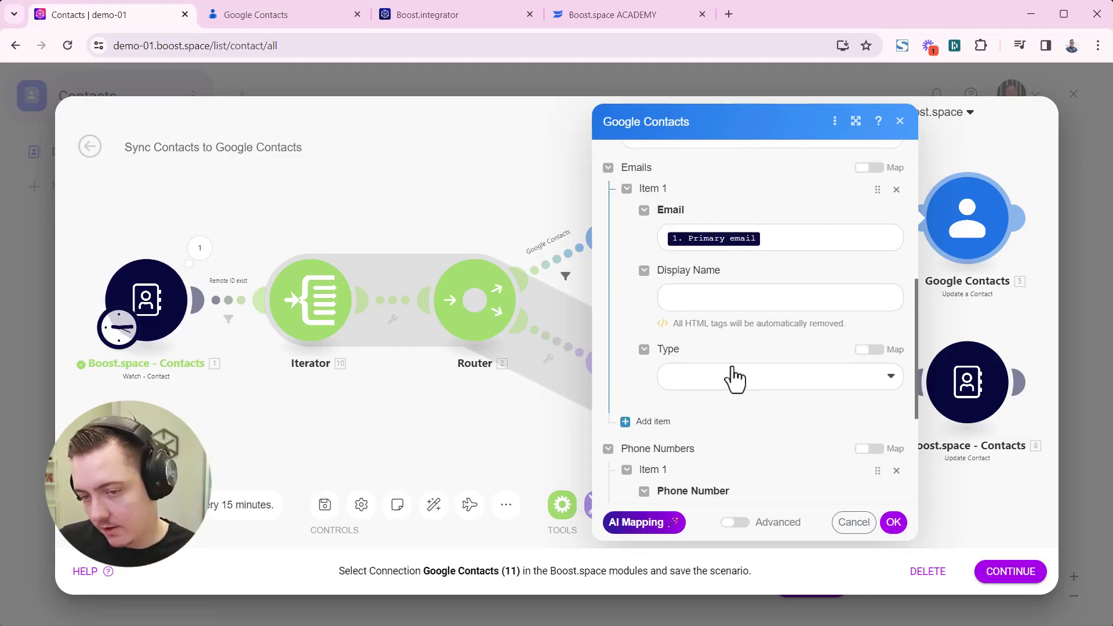
pyautogui.scroll(-2, 731, 383)
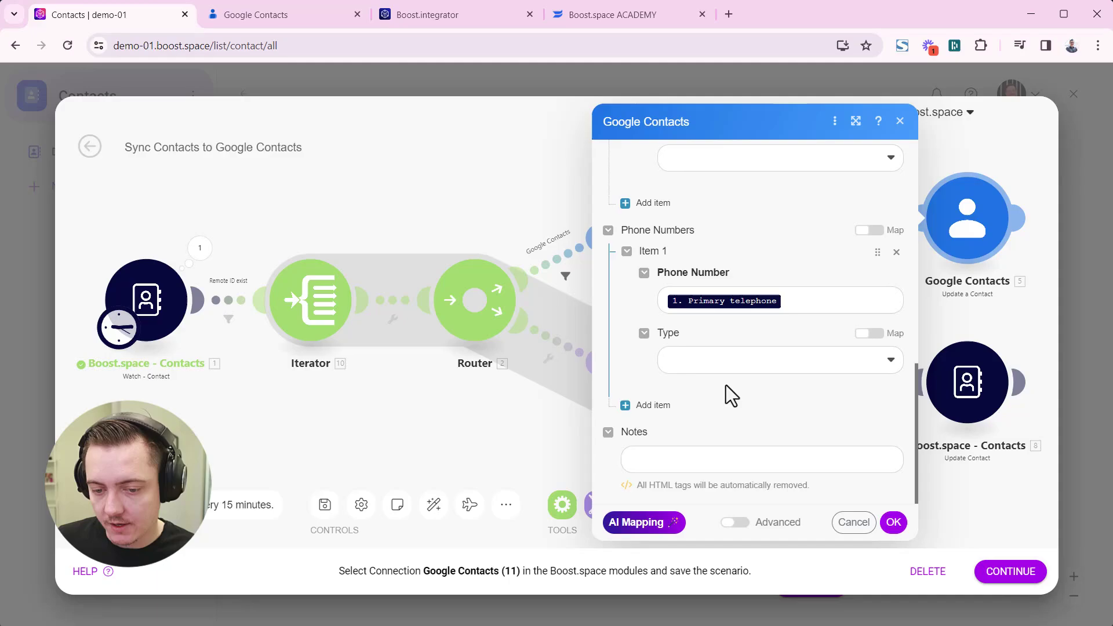
pyautogui.click(893, 523)
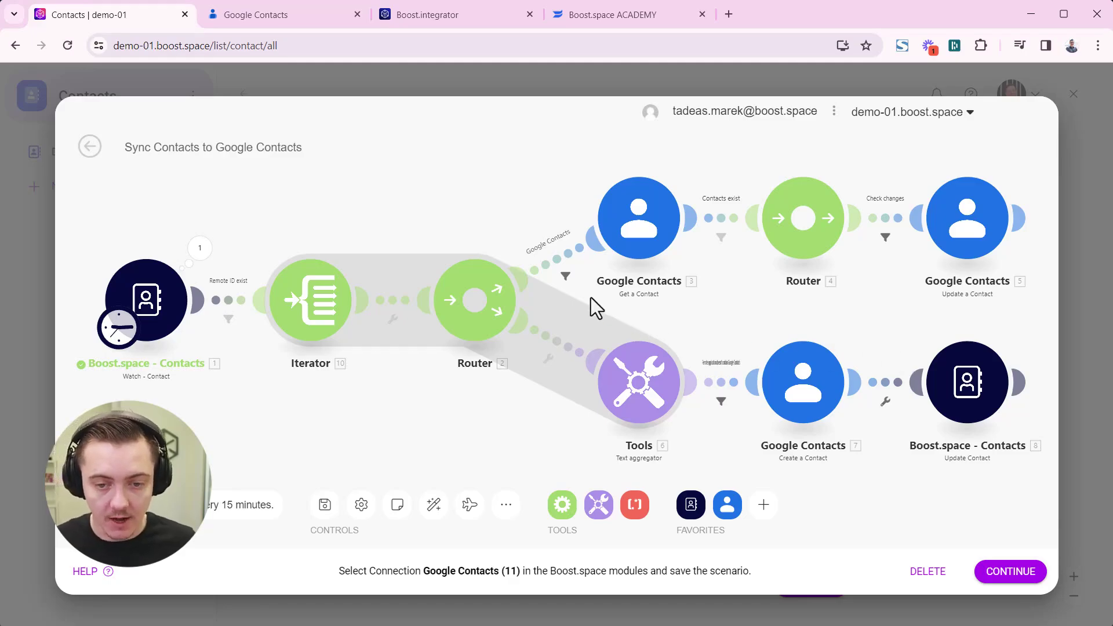
# In the Check changes filter, set the condition that Get a Contact's Family Name is not equal to the Boost.space contact surname (or company name)
pyautogui.click(565, 277)
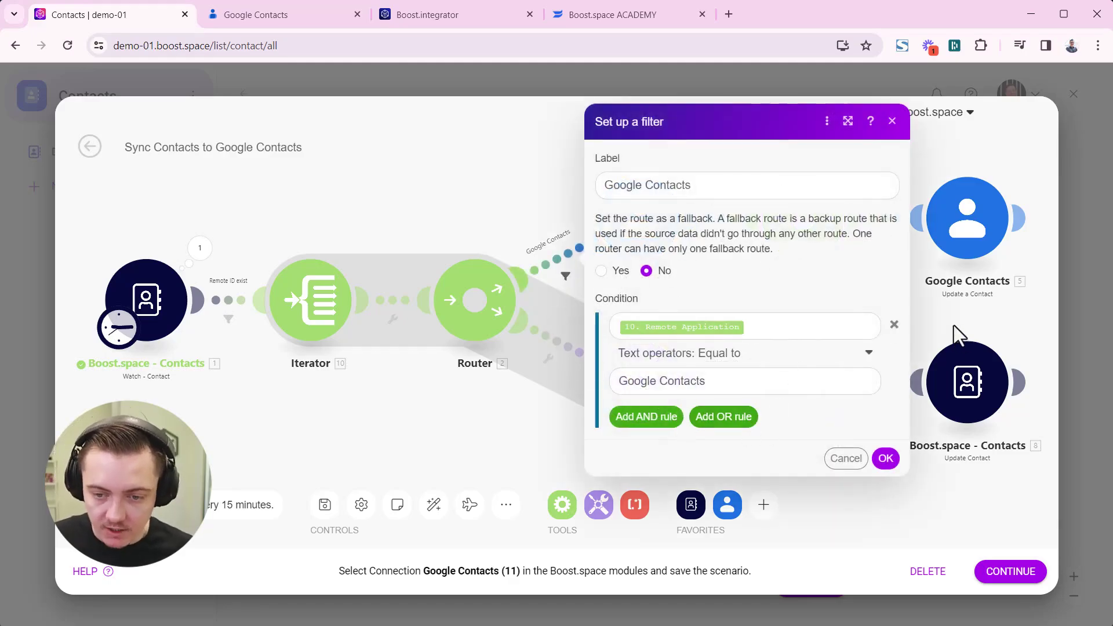
pyautogui.click(913, 318)
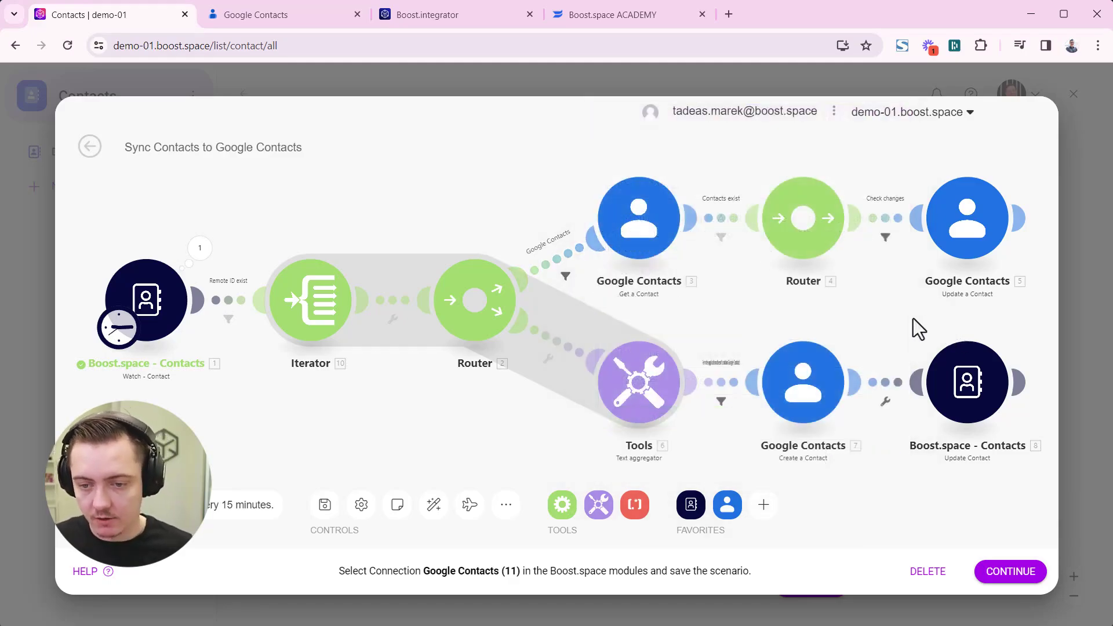
pyautogui.click(886, 239)
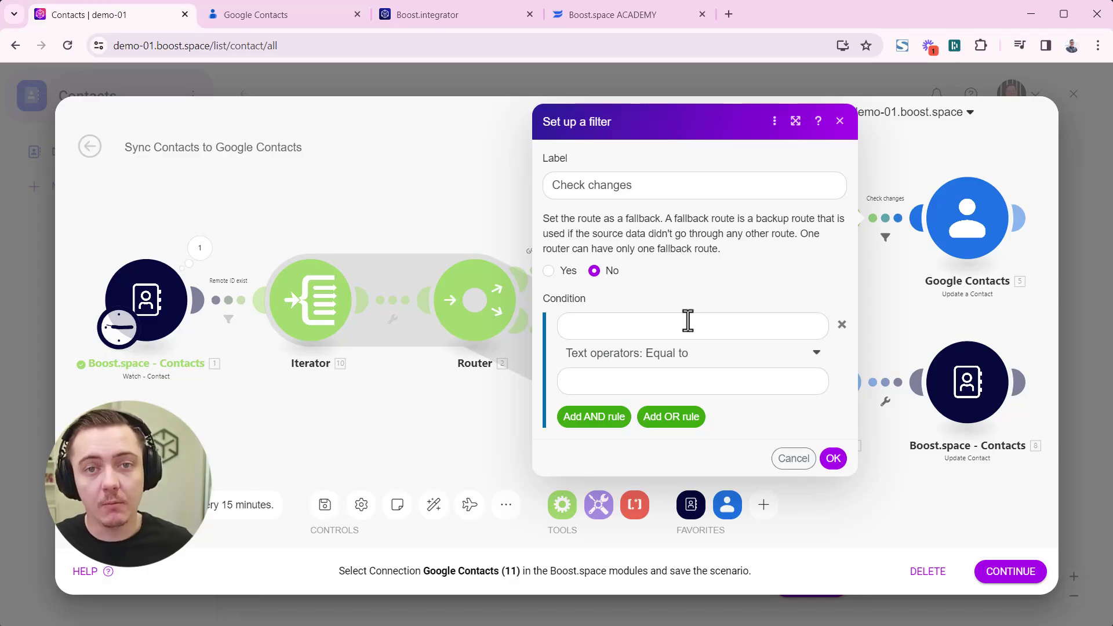
pyautogui.click(648, 327)
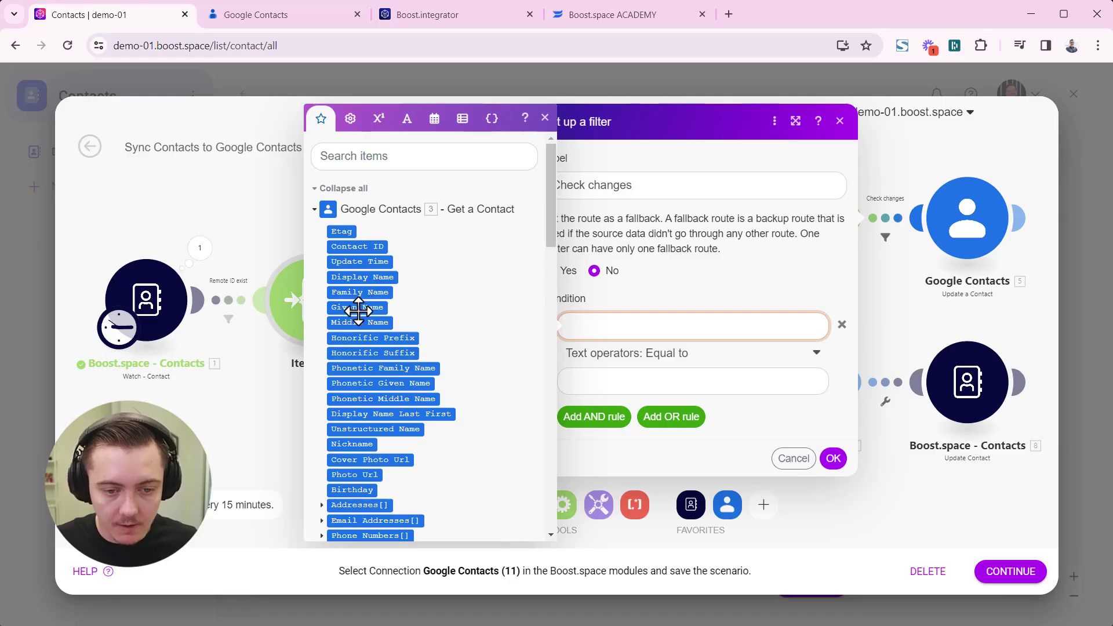
pyautogui.click(361, 292)
pyautogui.click(662, 356)
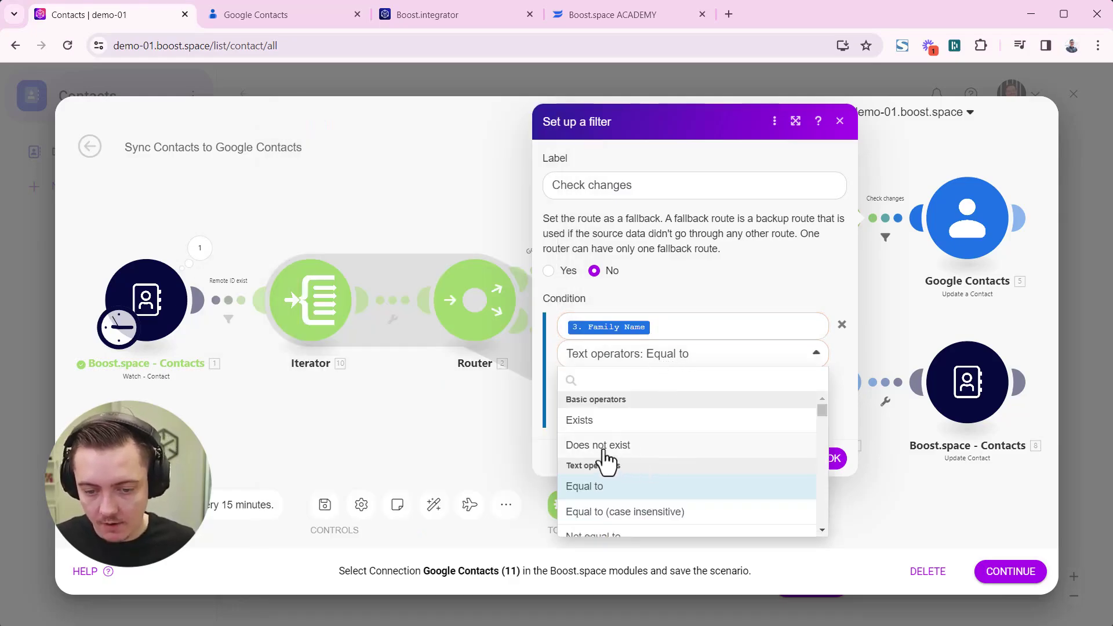
pyautogui.scroll(-2, 624, 489)
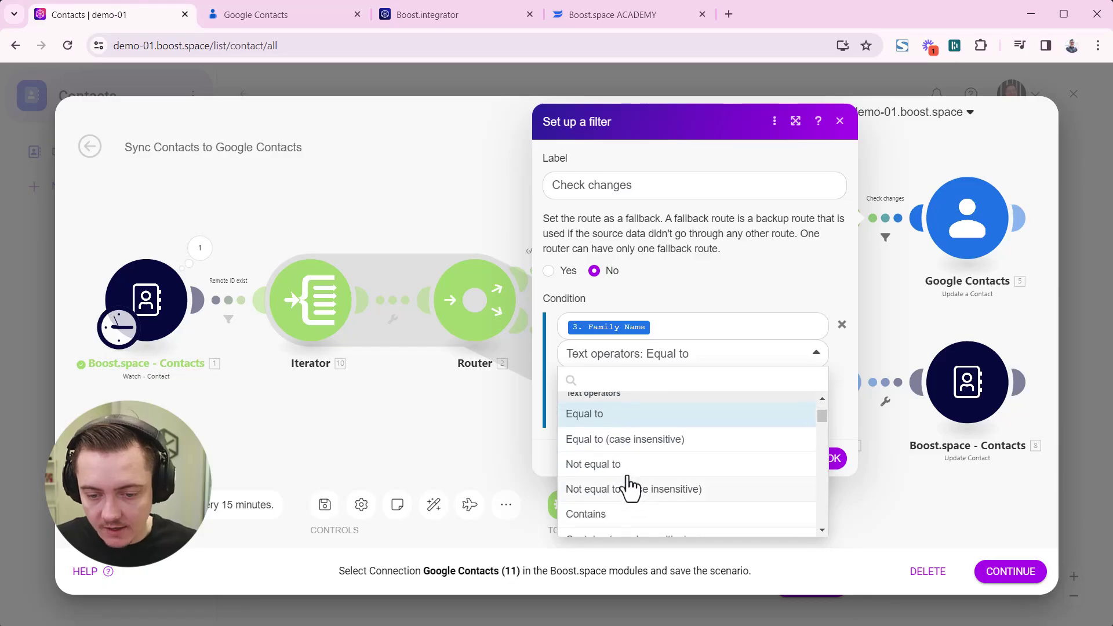
pyautogui.click(606, 464)
pyautogui.click(620, 387)
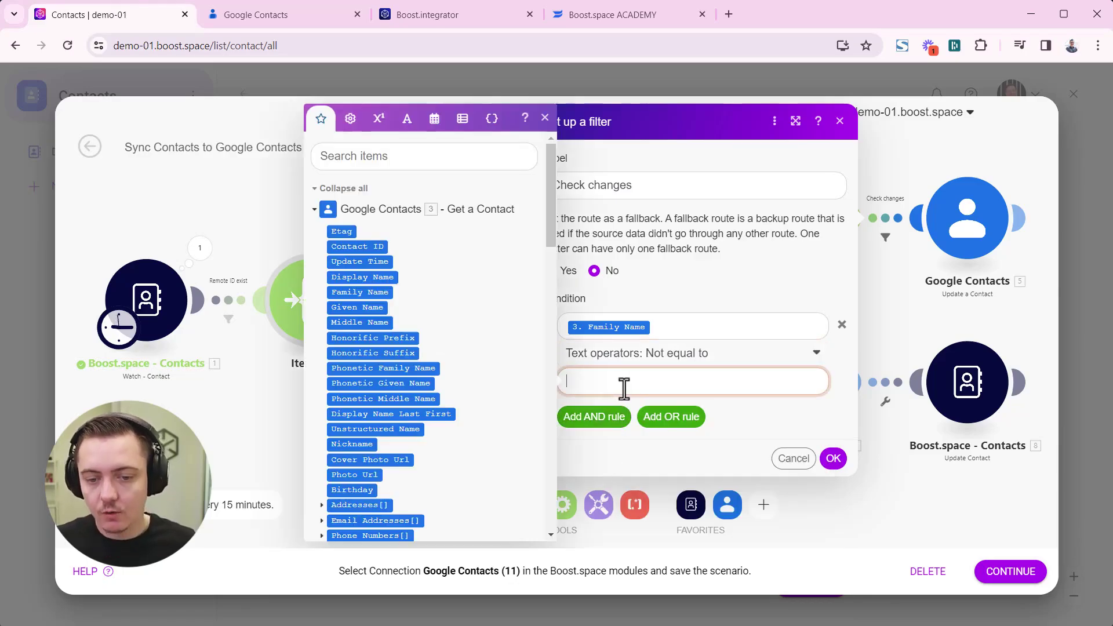
pyautogui.click(315, 208)
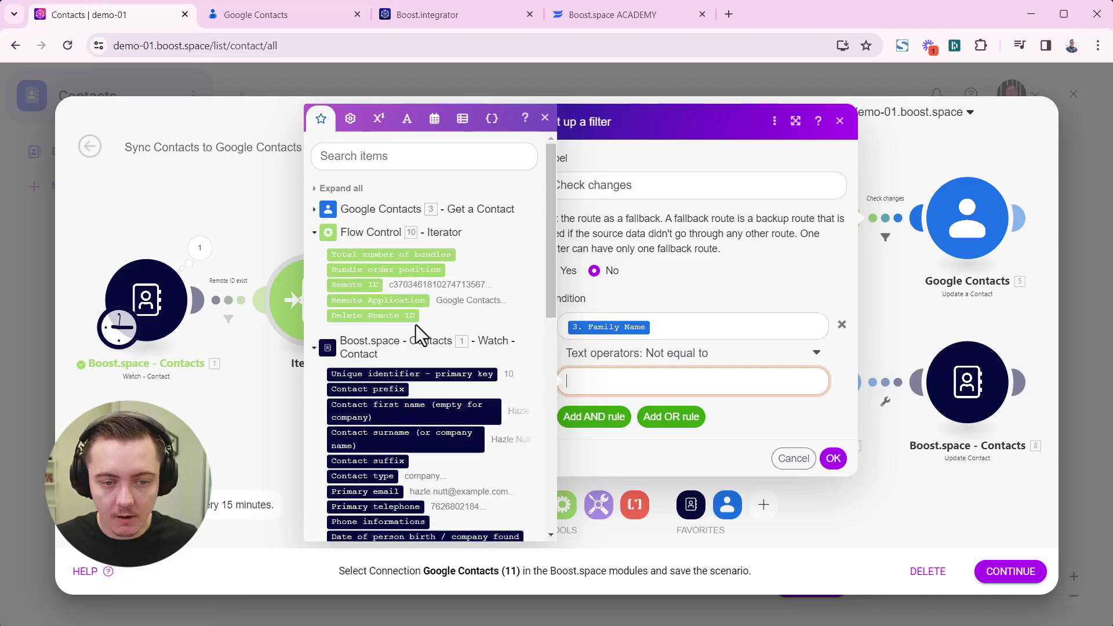
pyautogui.click(396, 437)
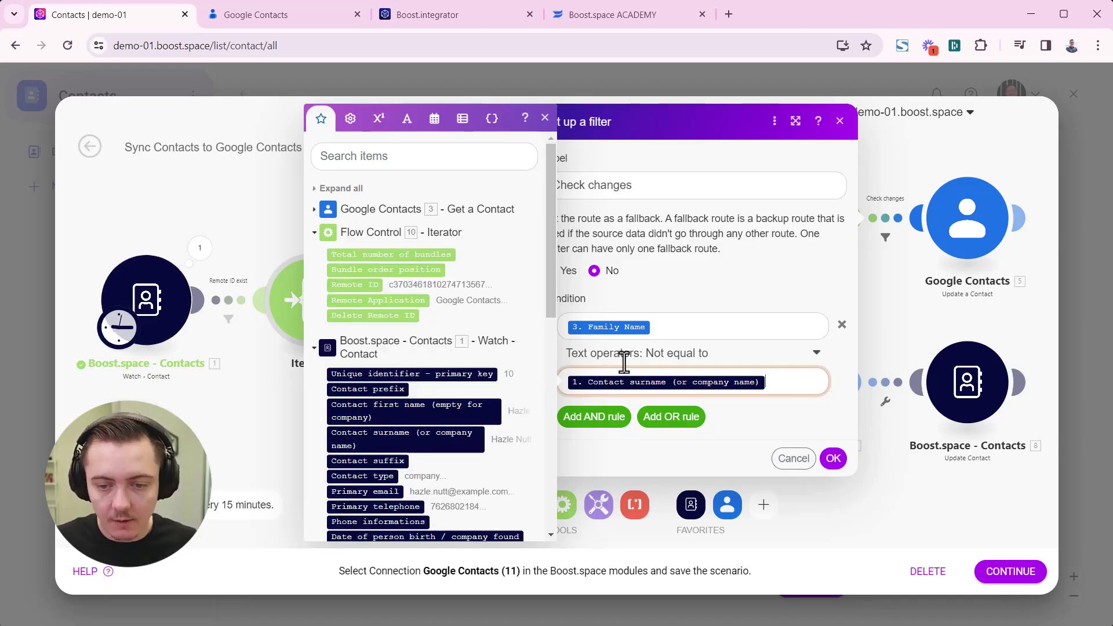
pyautogui.click(696, 298)
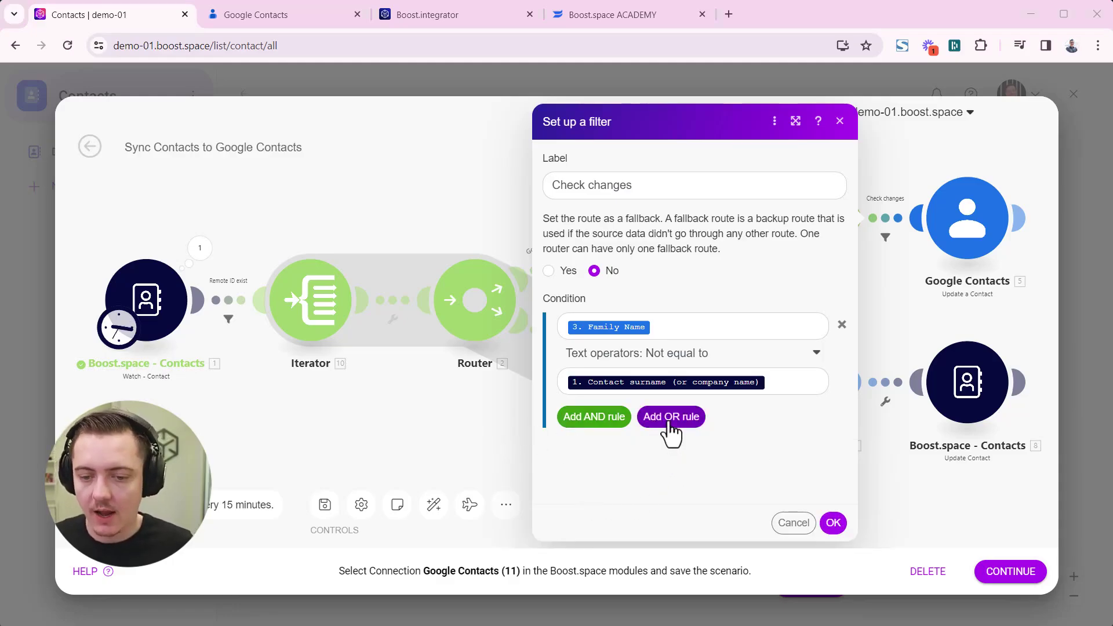
# Add an OR rule that Get a Contact's Given Name is not equal to the Boost.space contact first name, and save the filter
pyautogui.click(670, 423)
pyautogui.click(640, 468)
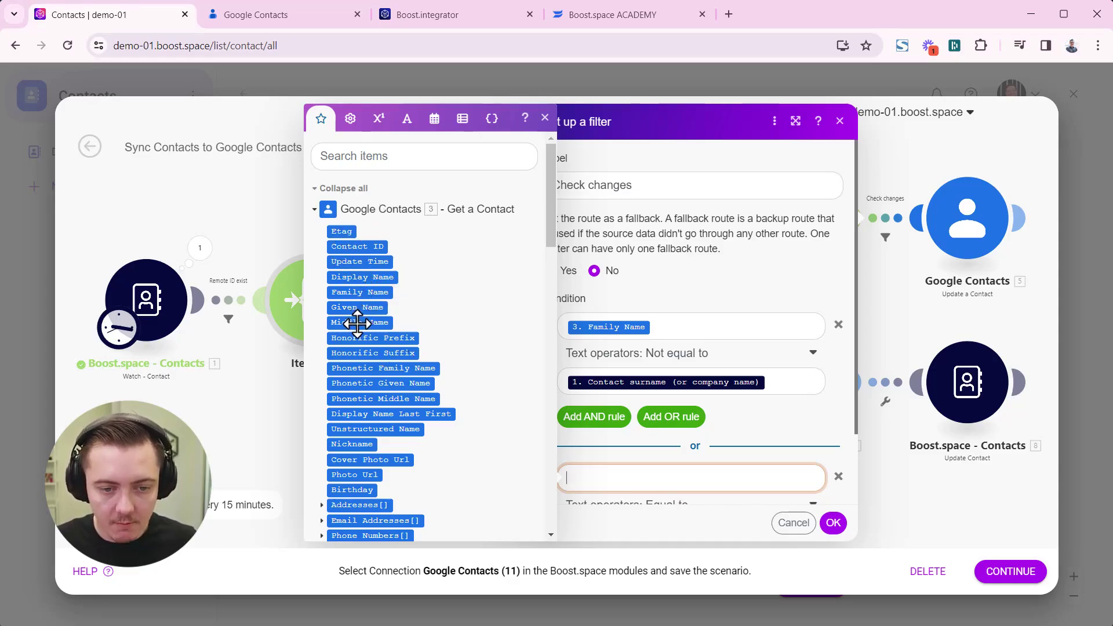
pyautogui.moveTo(361, 307); pyautogui.dragTo(627, 478)
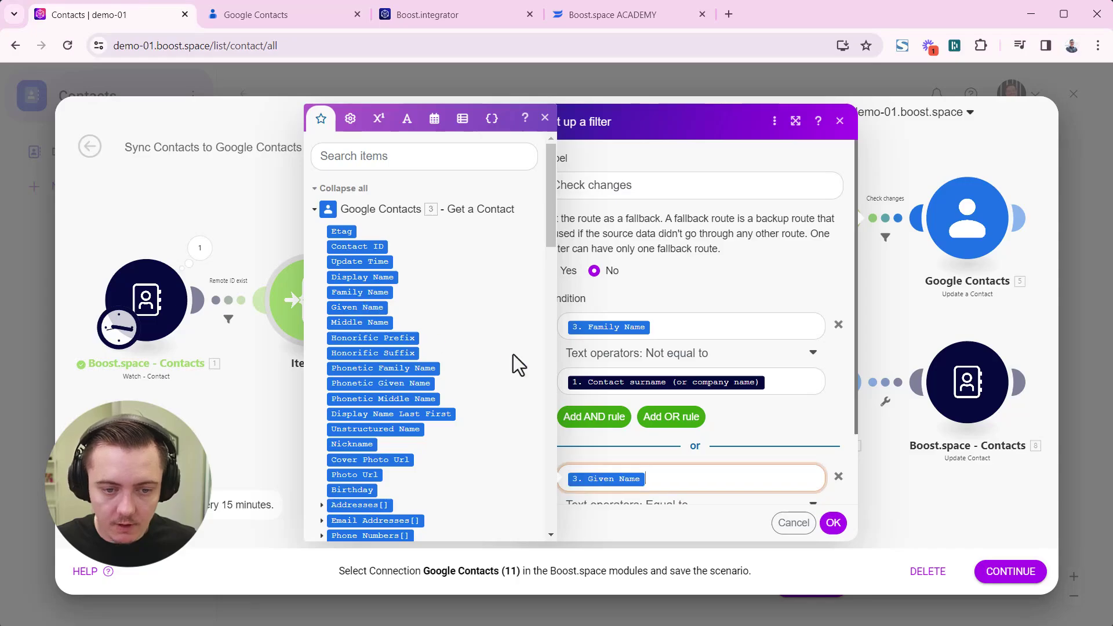
pyautogui.scroll(-2, 690, 453)
pyautogui.click(659, 418)
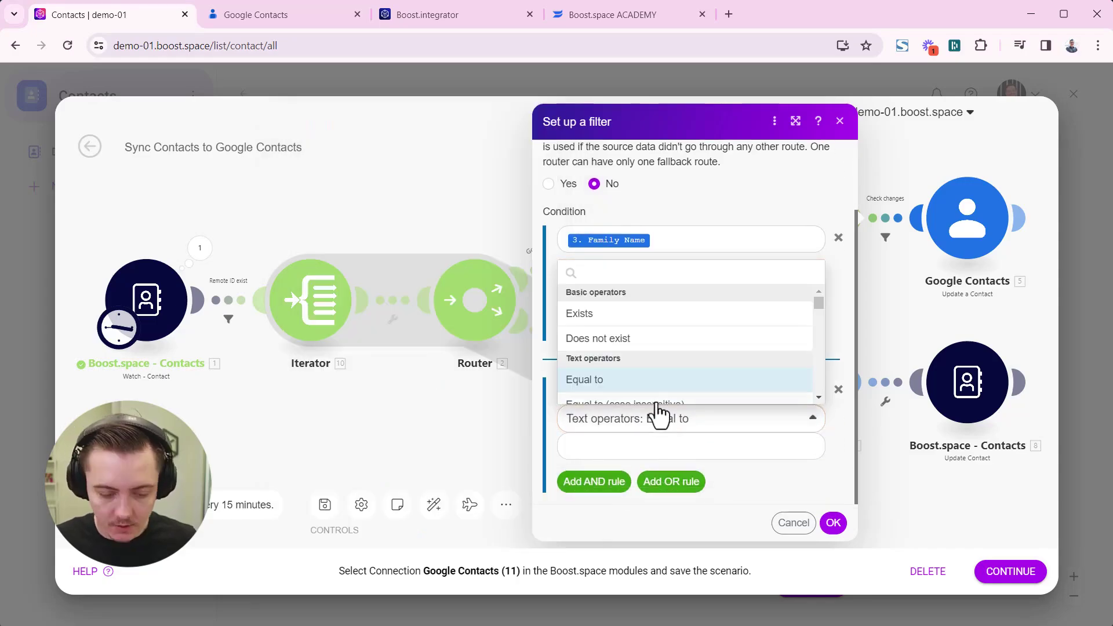
pyautogui.scroll(-2, 659, 410)
pyautogui.click(605, 360)
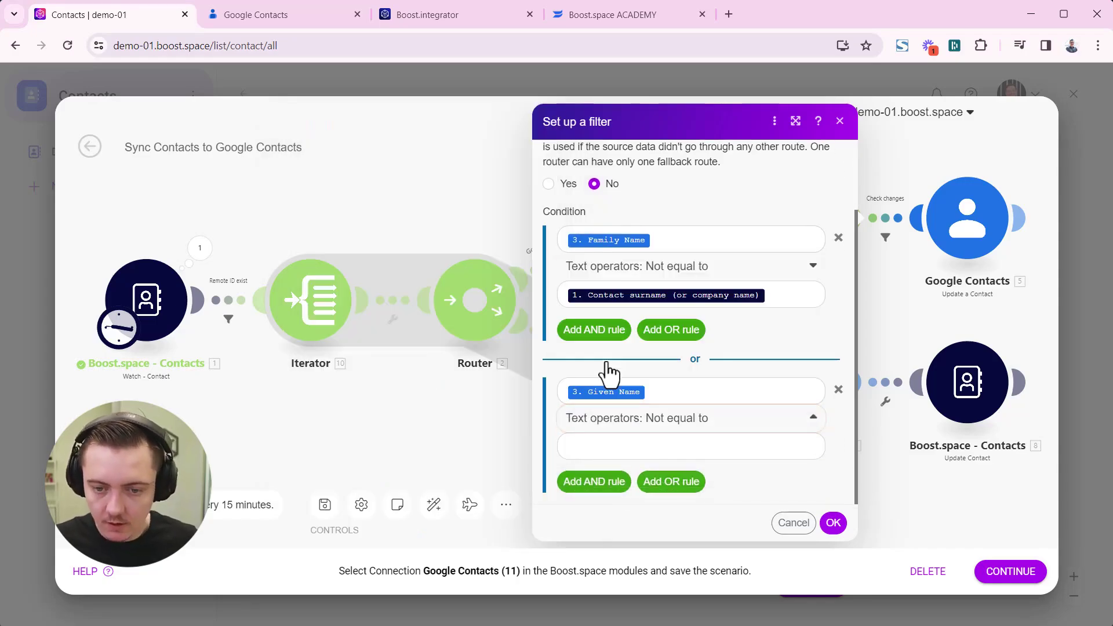
pyautogui.click(613, 452)
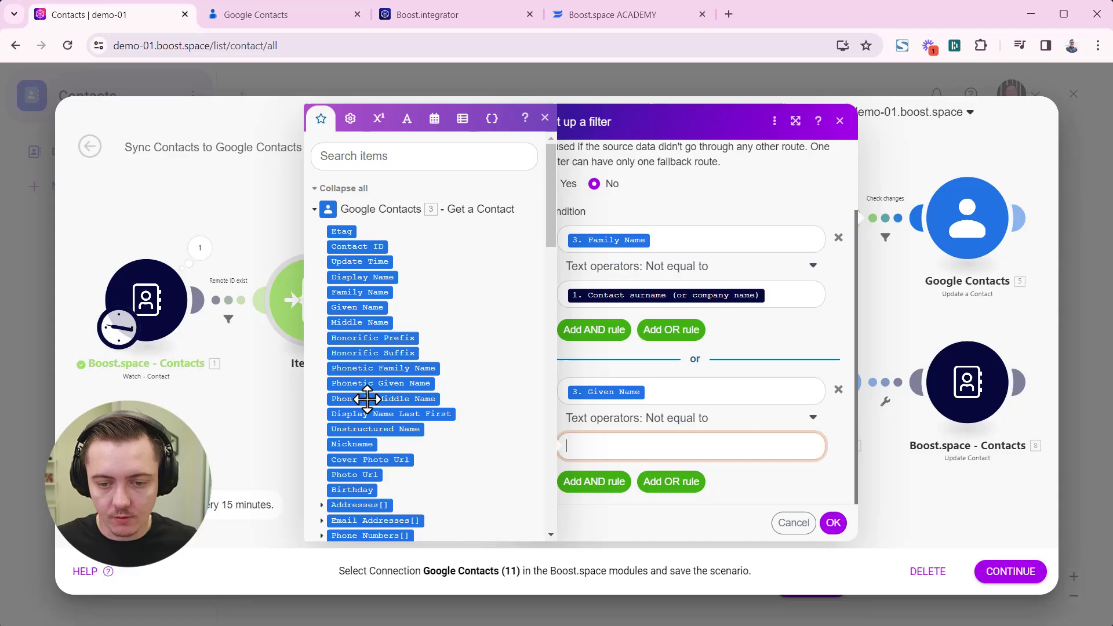
pyautogui.click(314, 209)
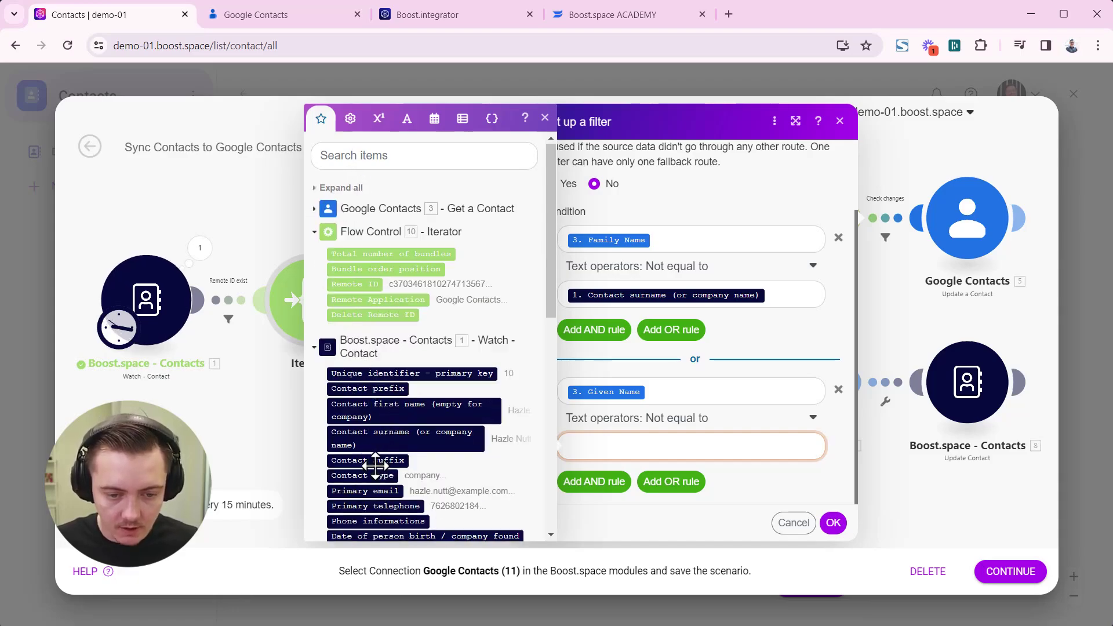
pyautogui.scroll(-3, 374, 467)
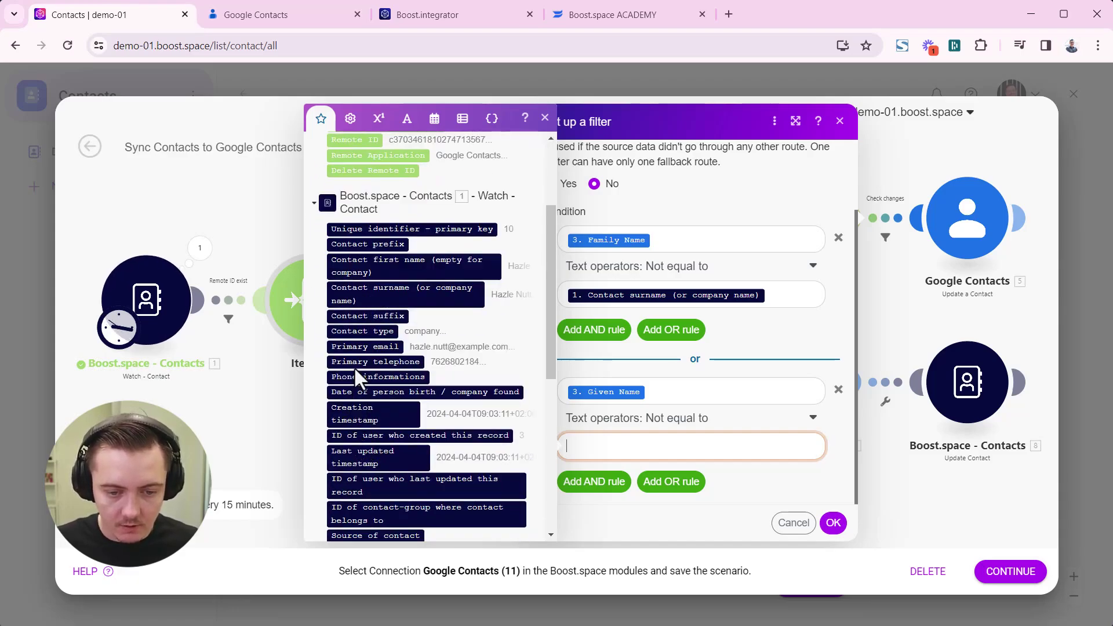
pyautogui.click(372, 268)
pyautogui.click(826, 480)
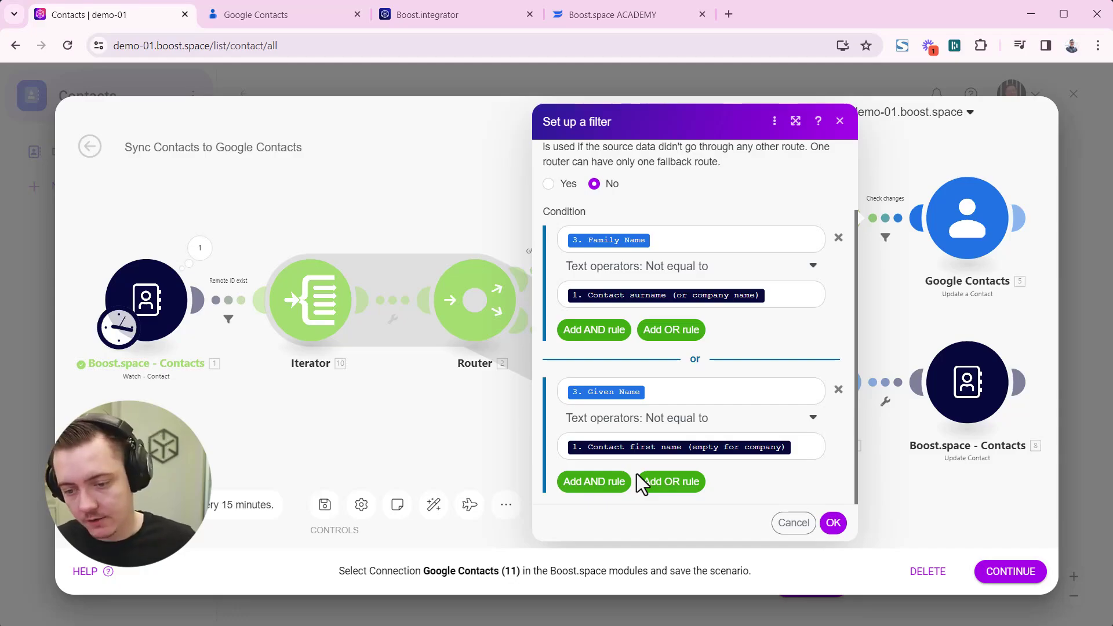
pyautogui.click(834, 523)
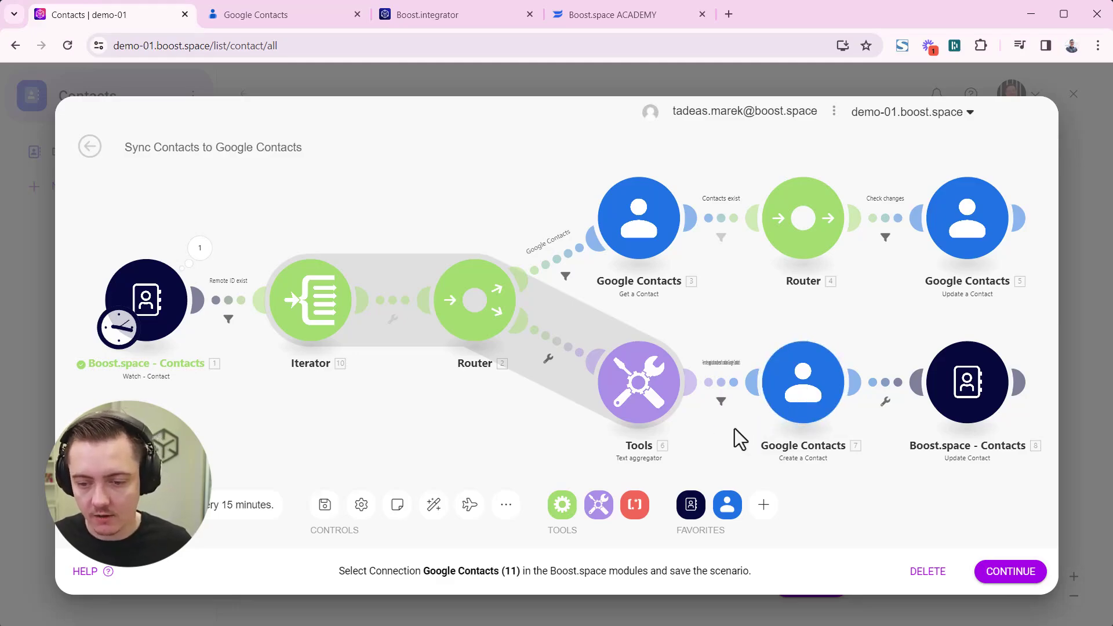
# Set the Boost.space Watch Contact trigger to start from All records and save the scenario
pyautogui.rightClick(160, 307)
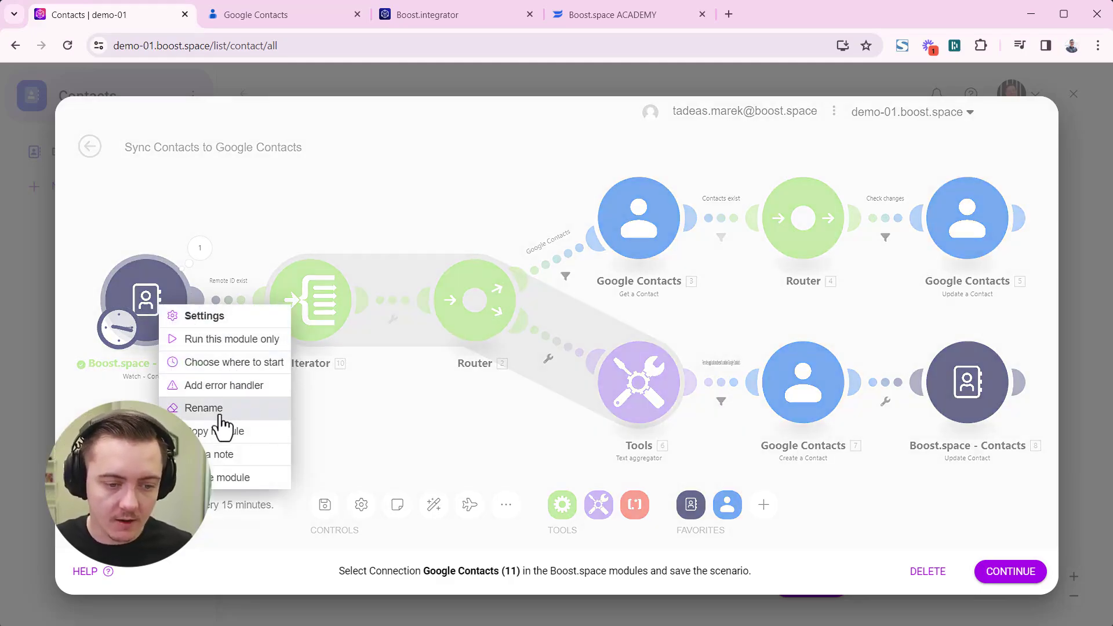
pyautogui.click(238, 363)
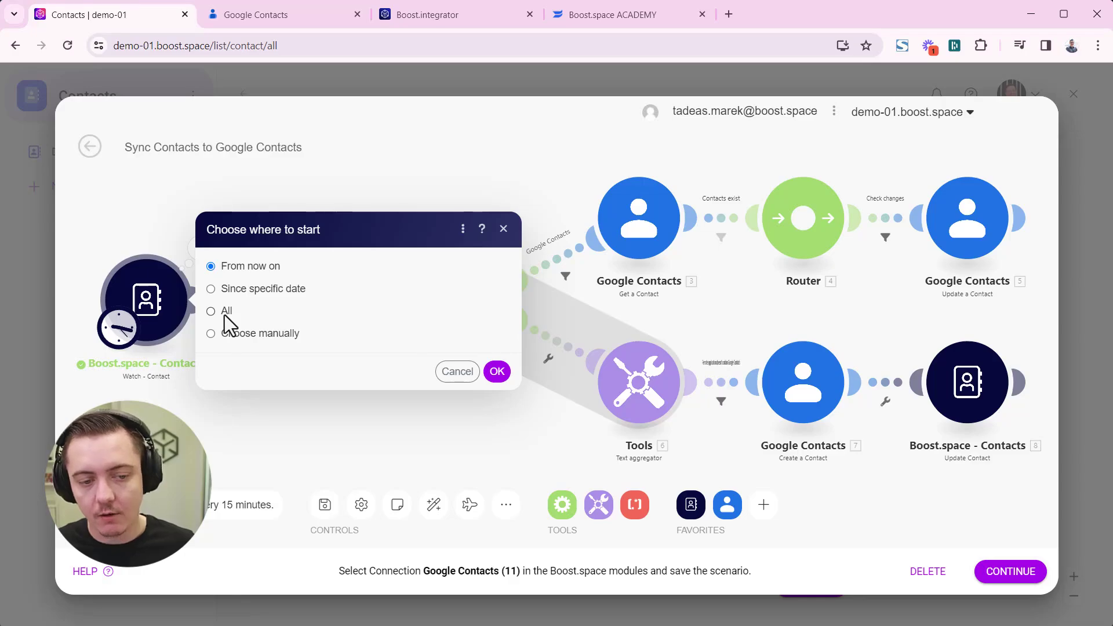
pyautogui.click(210, 312)
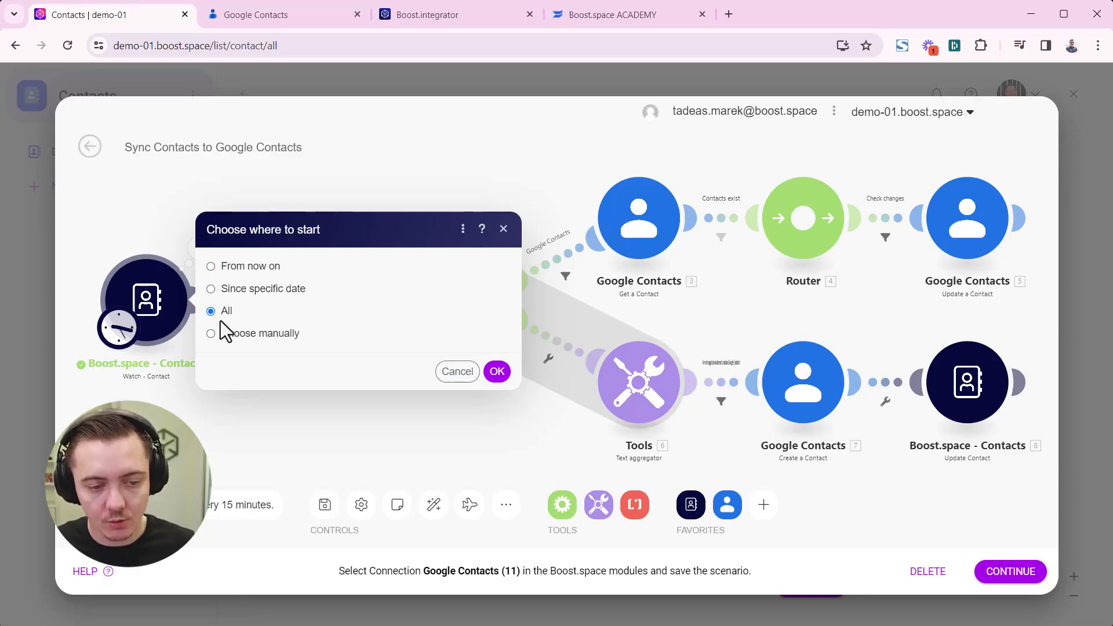
pyautogui.click(497, 372)
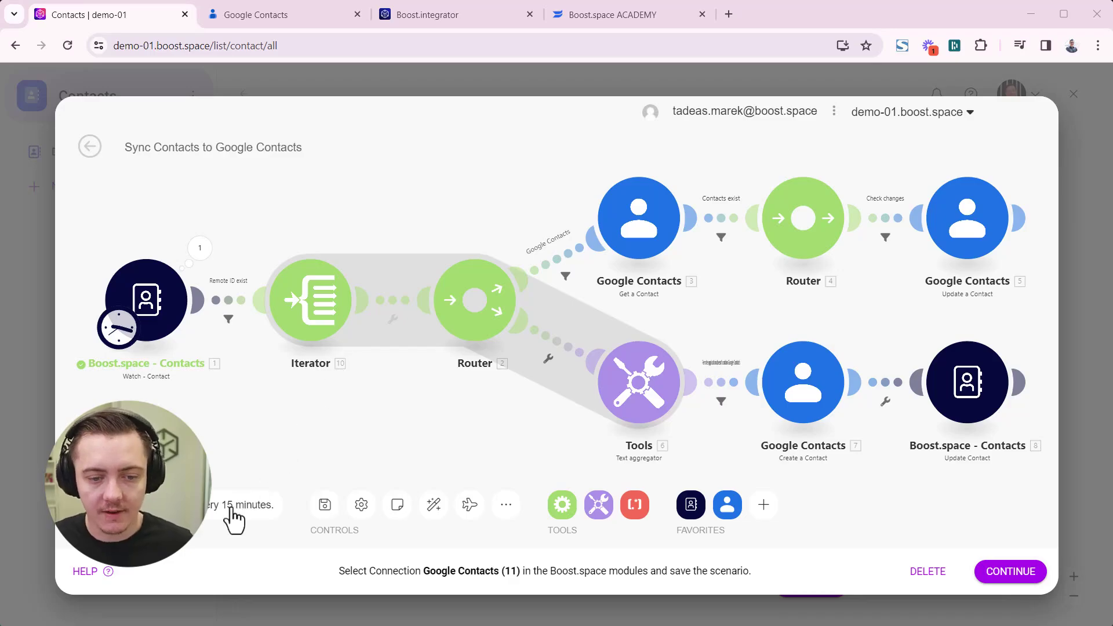
pyautogui.click(322, 516)
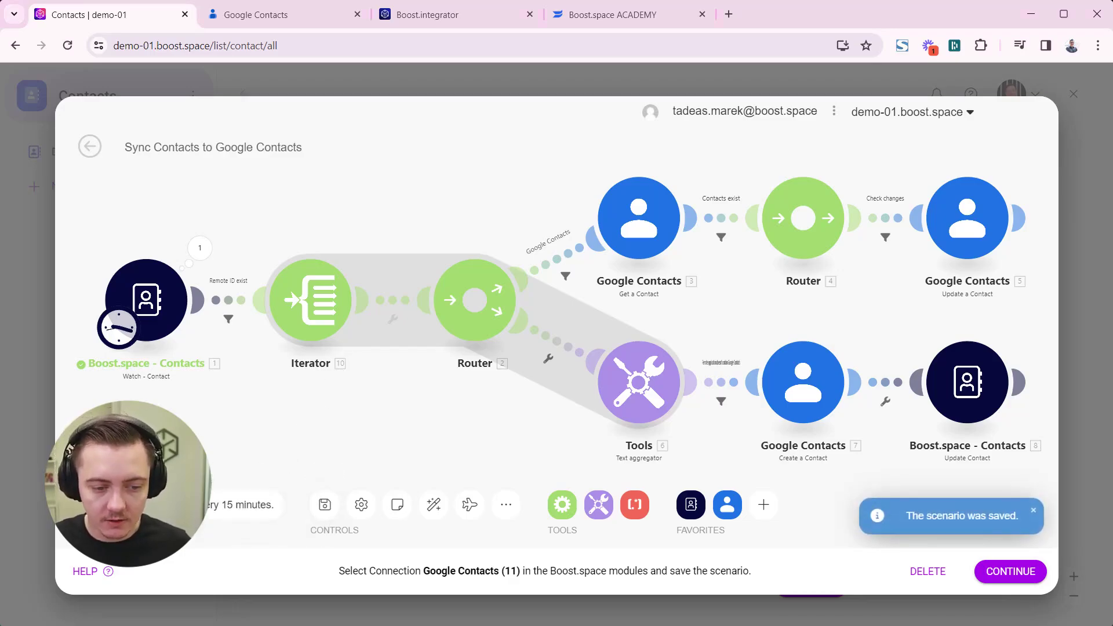
# Run the scenario once and finish the data share setup tour
pyautogui.click(101, 462)
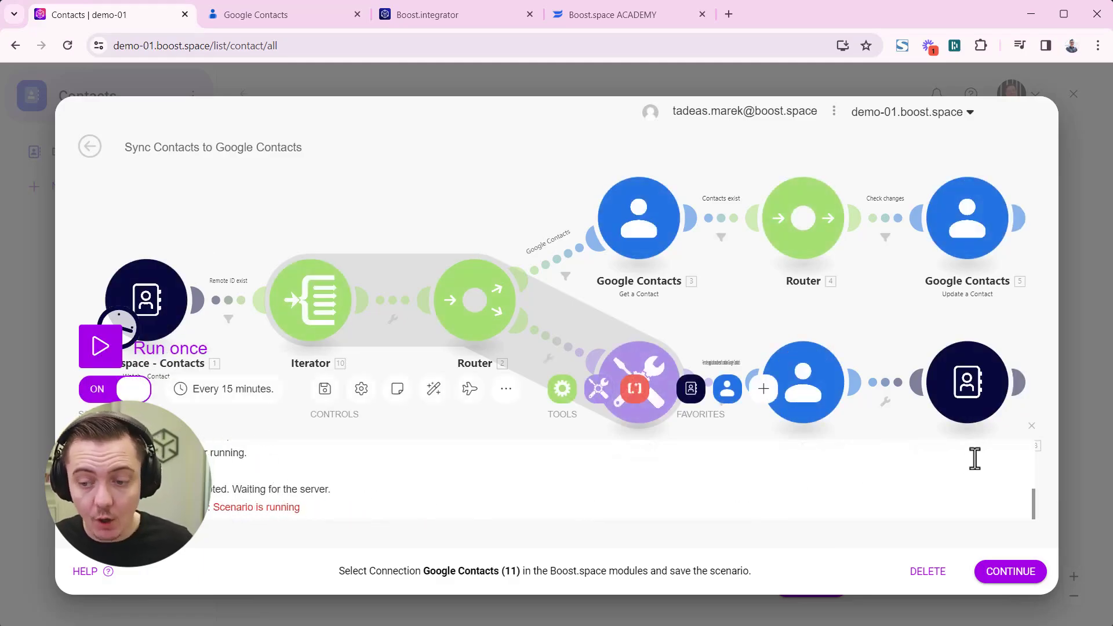
pyautogui.click(1030, 429)
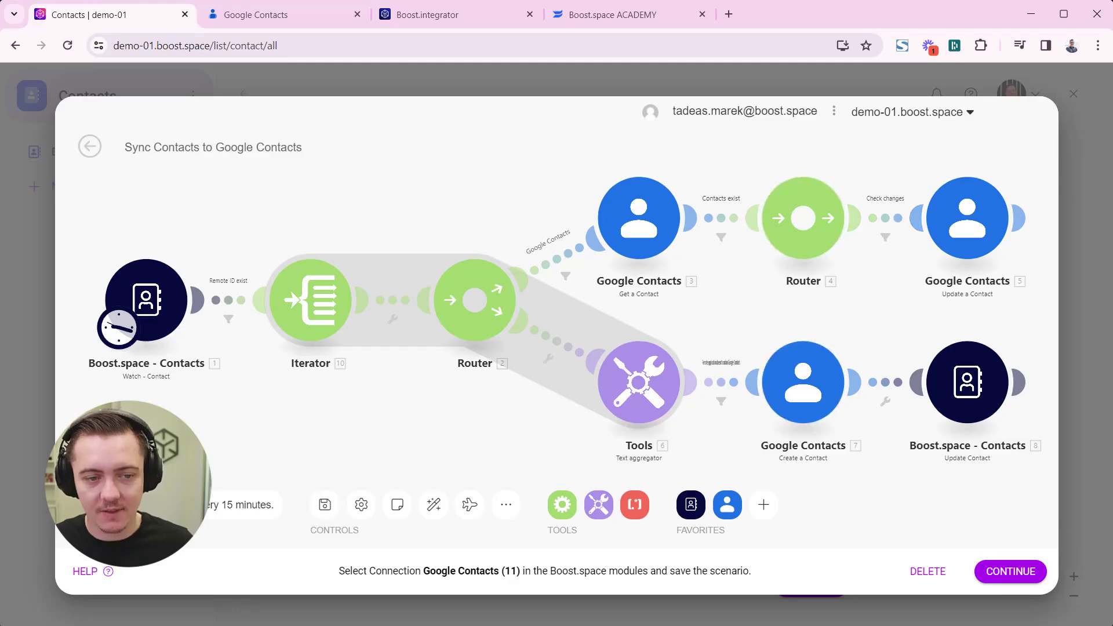
pyautogui.click(1009, 571)
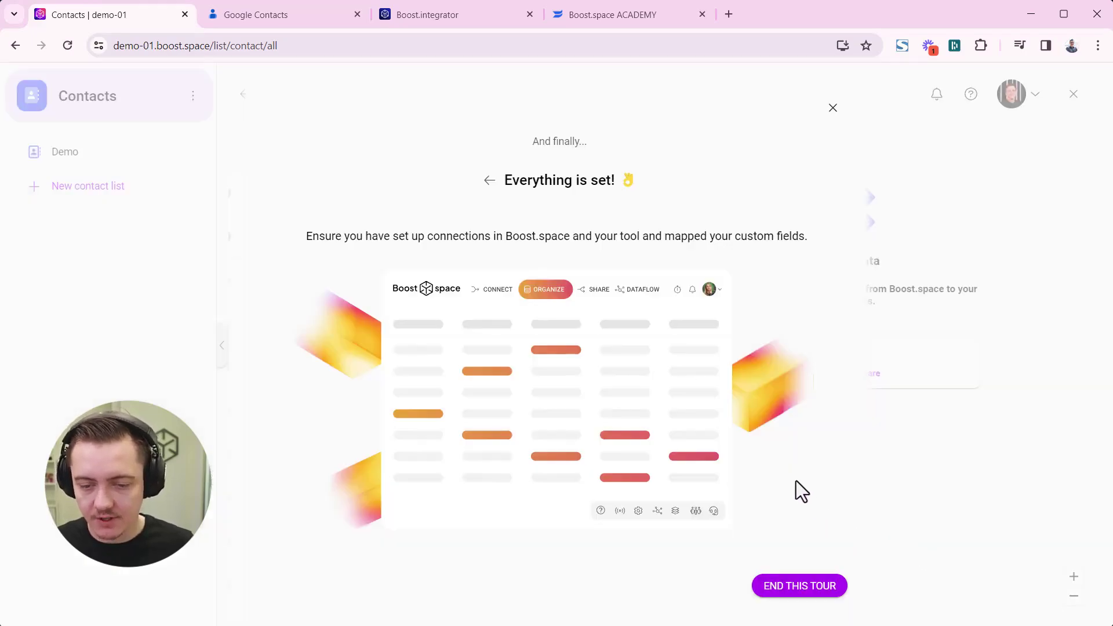
pyautogui.click(812, 582)
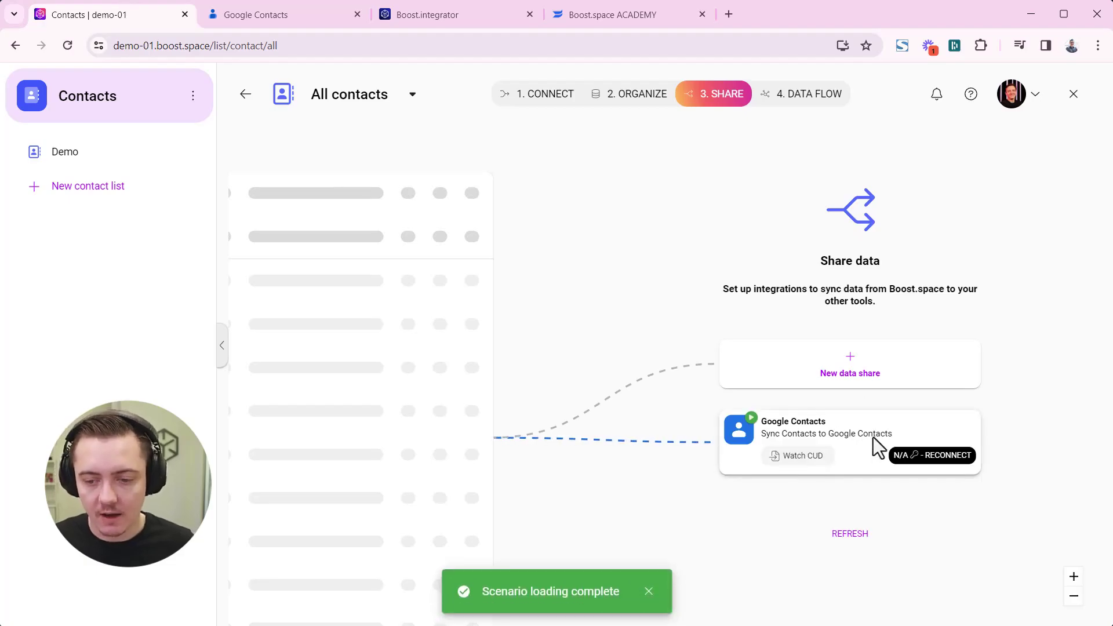
# Switch to Google Contacts and check the contact list for the synced contacts
pyautogui.click(280, 13)
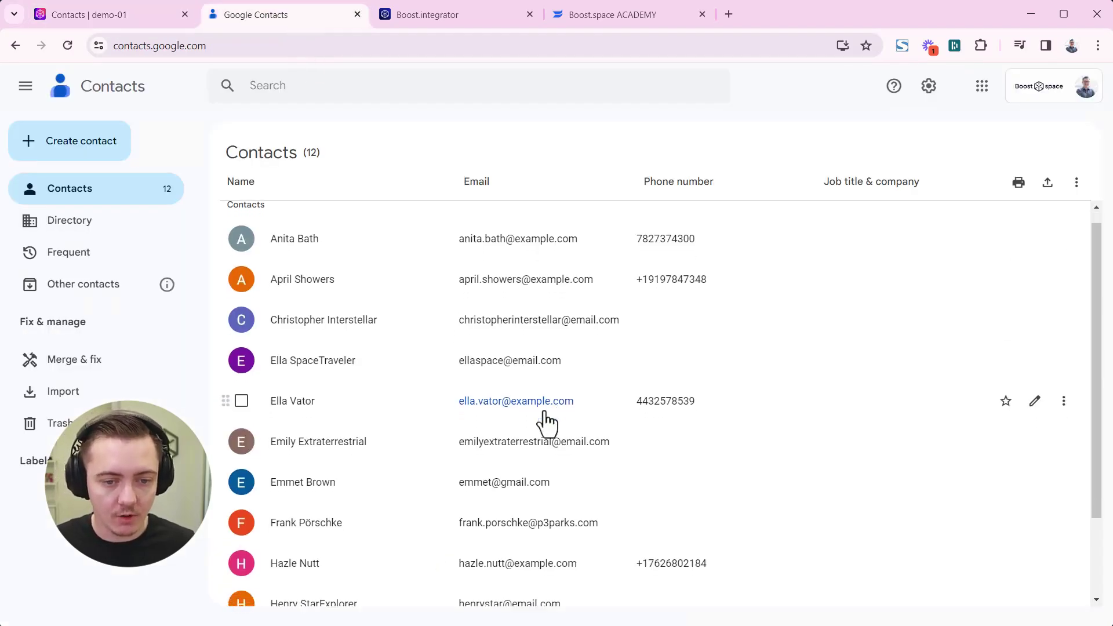
pyautogui.scroll(-1, 539, 481)
pyautogui.scroll(1, 557, 442)
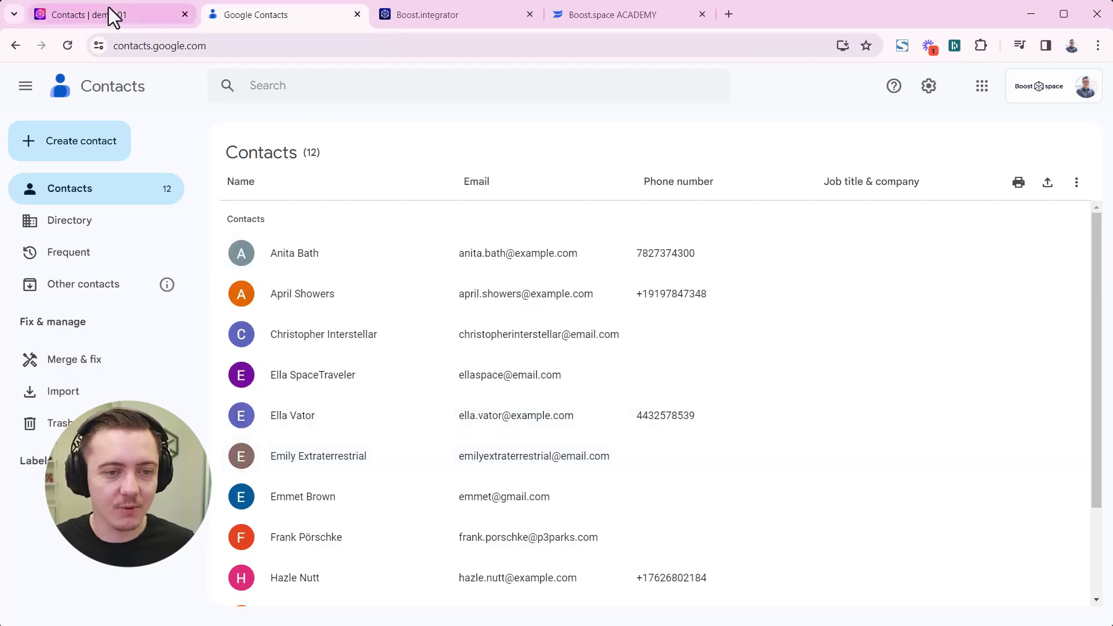